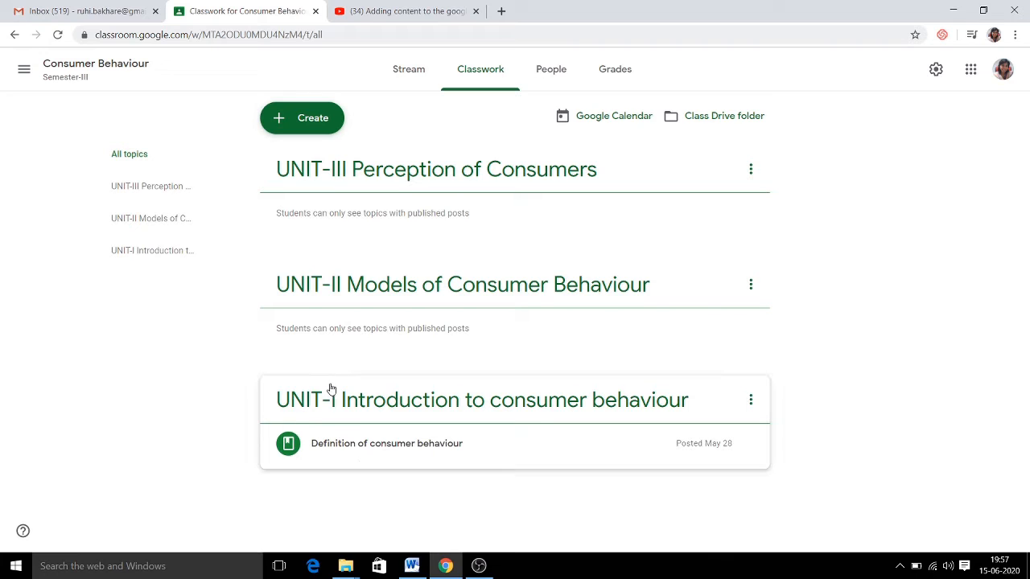
# Step: Reorder the classwork topics so that UNIT-I comes first, followed by UNIT-II and UNIT-III
pyautogui.moveTo(331, 389); pyautogui.dragTo(383, 158)
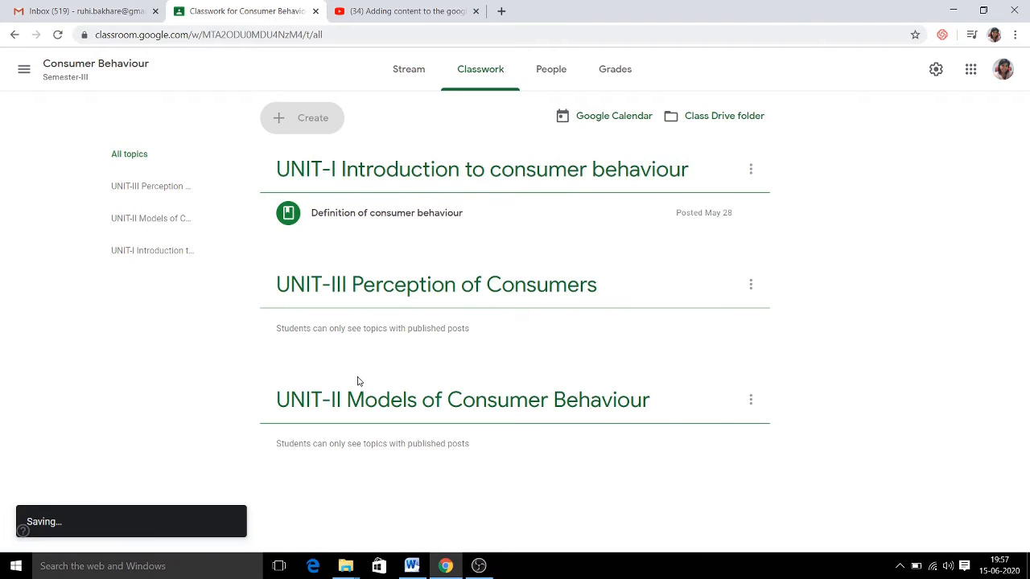
pyautogui.moveTo(296, 390); pyautogui.dragTo(379, 241)
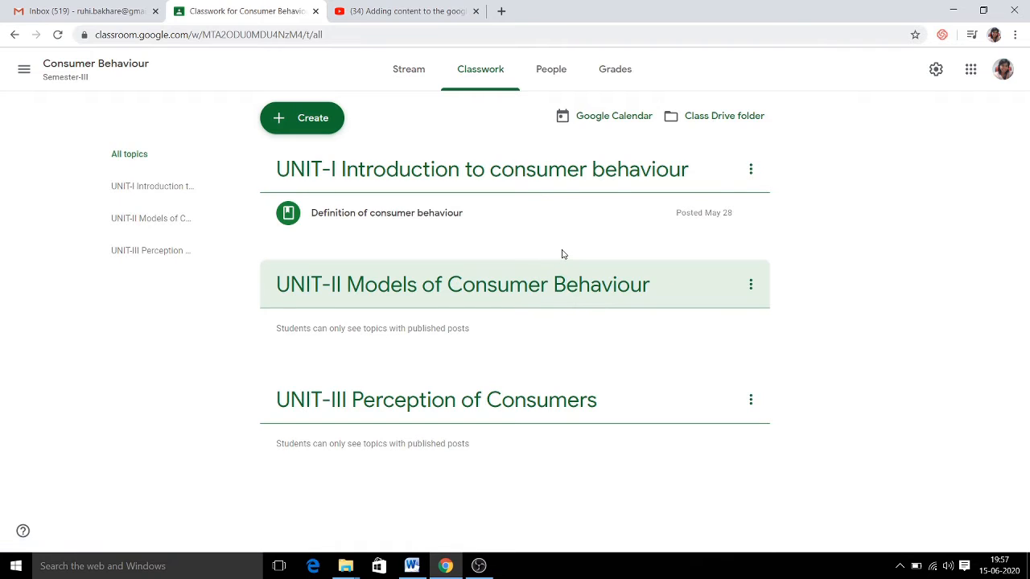
# Step: Create a new assignment in the classwork and title it "Assignment-1"
pyautogui.click(291, 127)
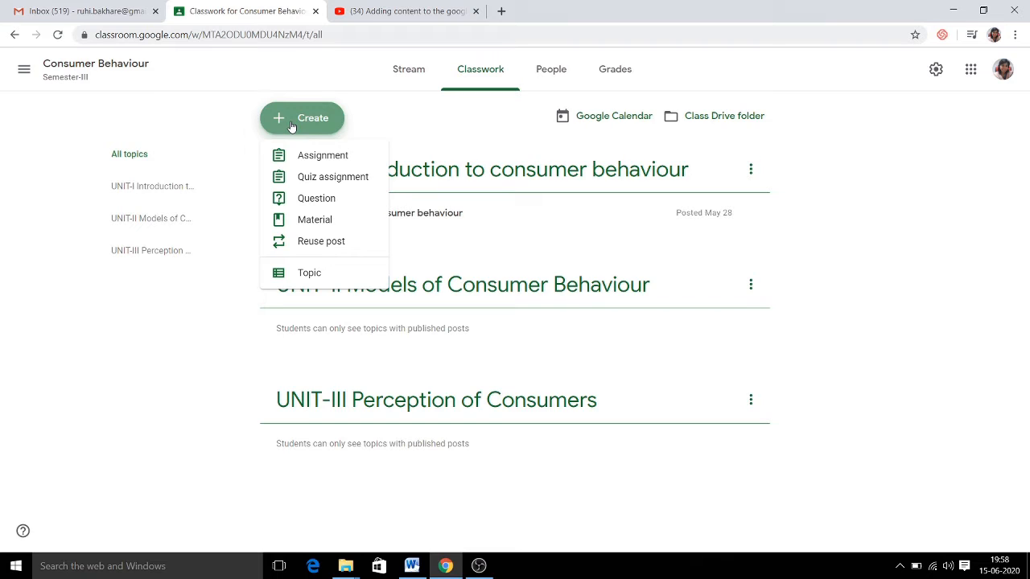
pyautogui.click(315, 159)
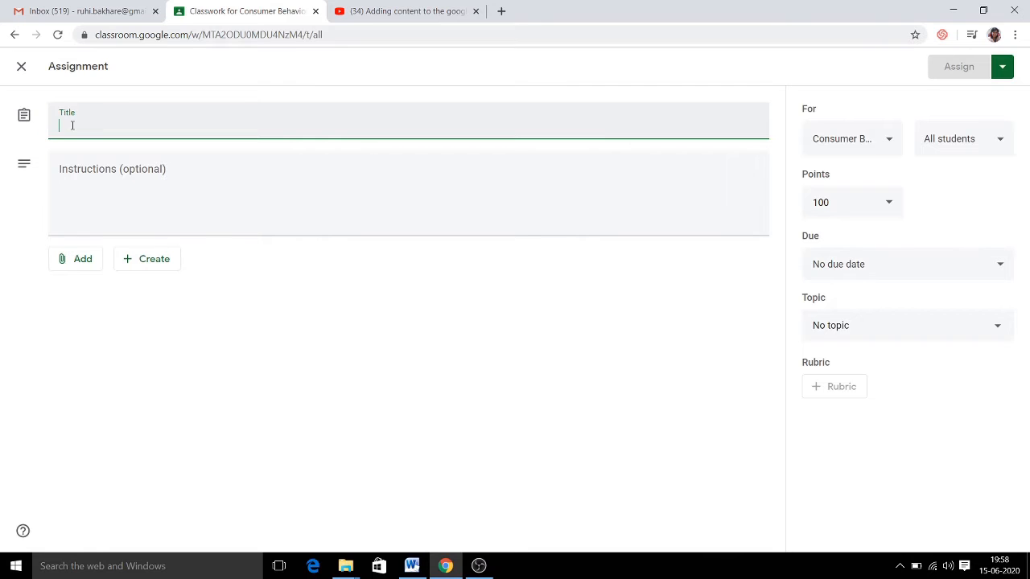
pyautogui.write('Assignme')
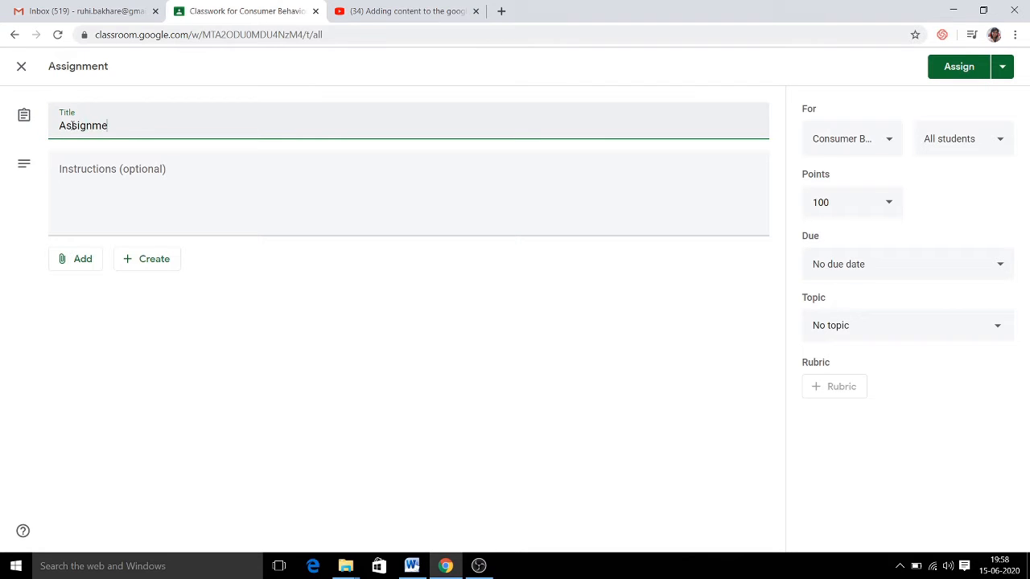
pyautogui.write('nt-1')
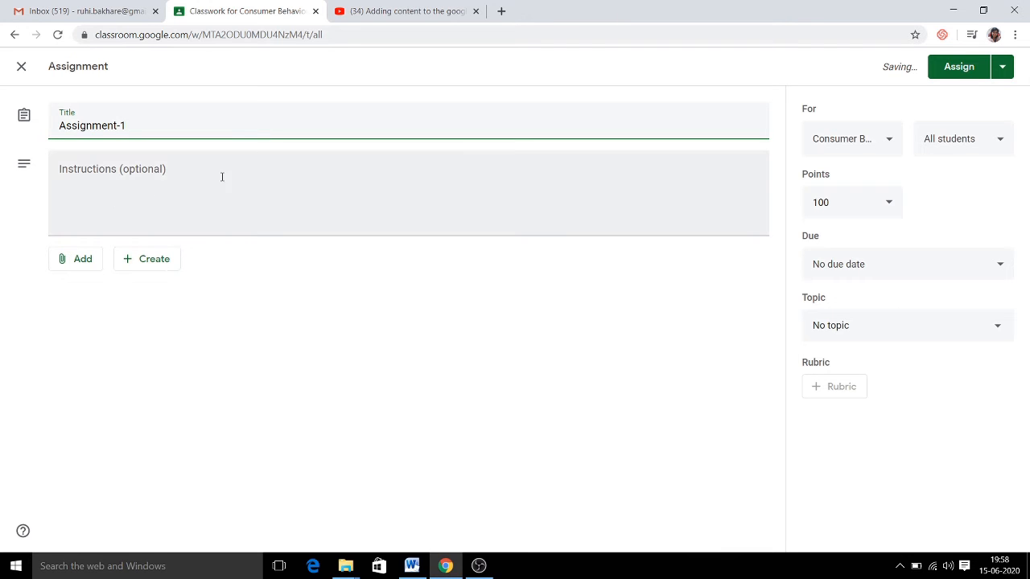
# Step: Enter the assignment instructions "Note: All the questions are important and carry equal marks"
pyautogui.click(110, 201)
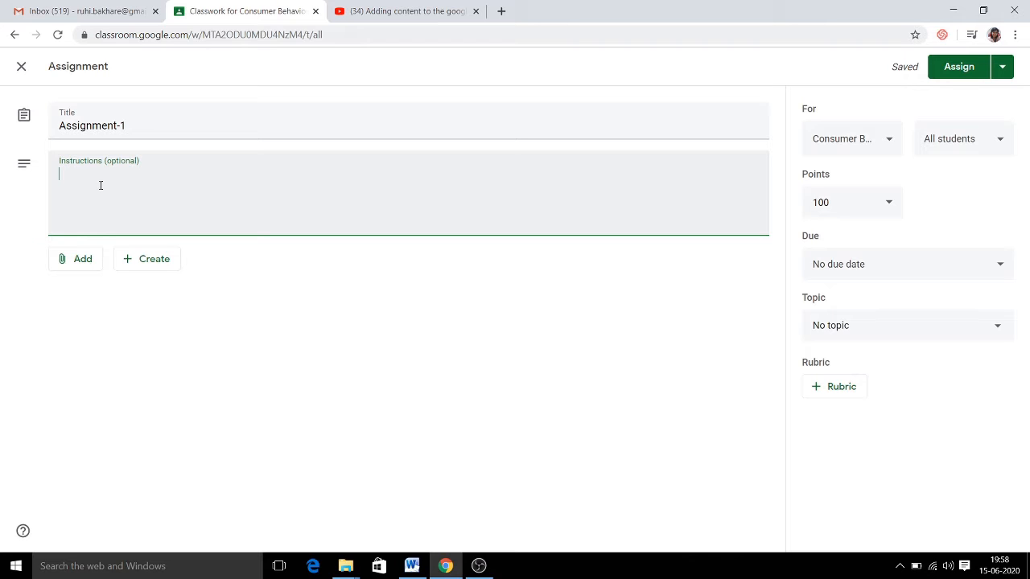
pyautogui.write('Note: All the questions are importa')
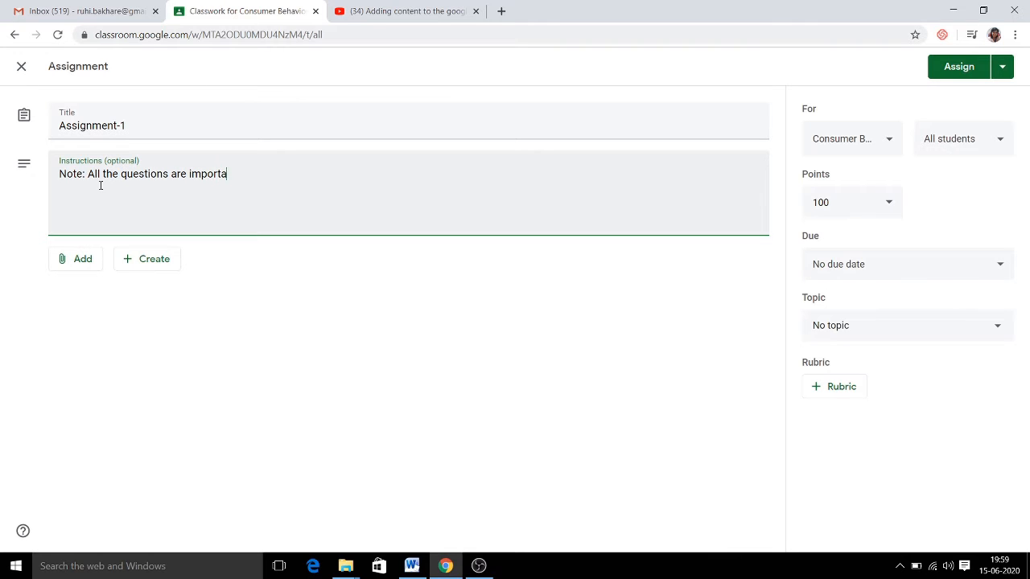
pyautogui.write('nt and carry equal ma')
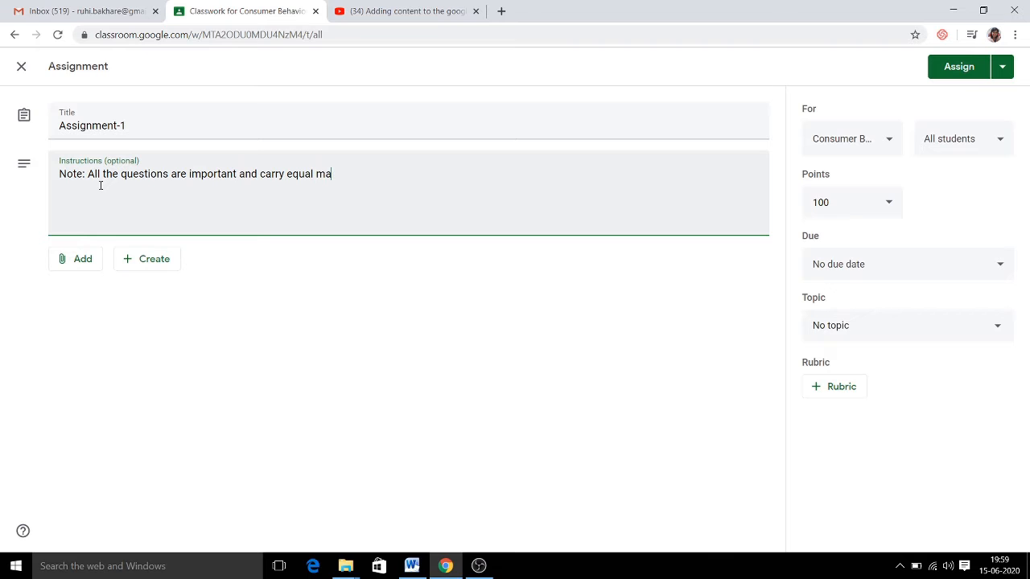
pyautogui.write('rks')
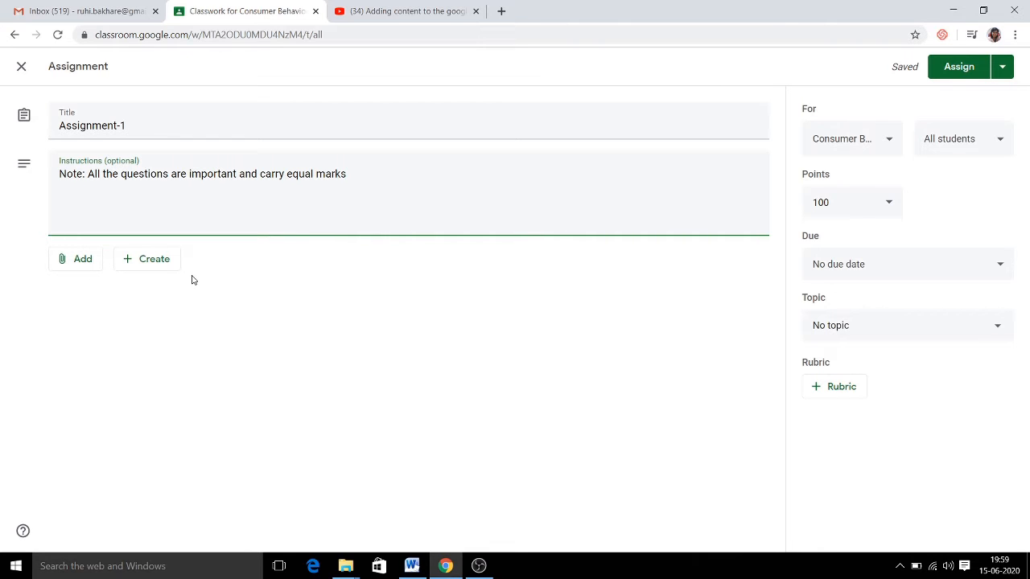
# Step: Search YouTube for "consumer behaviour" videos for the assignment, and view the option to insert a video by URL
pyautogui.click(59, 264)
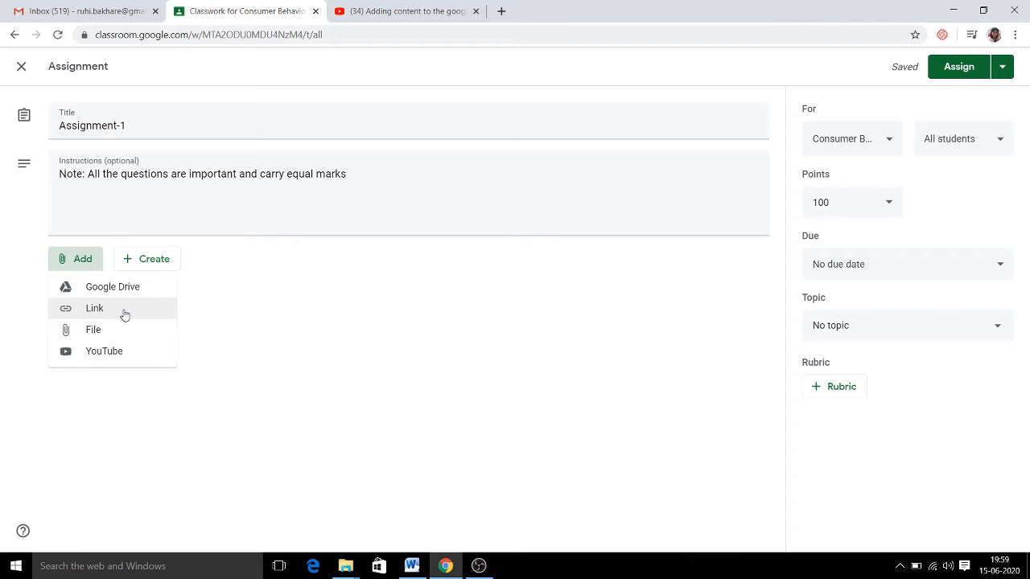
pyautogui.click(148, 359)
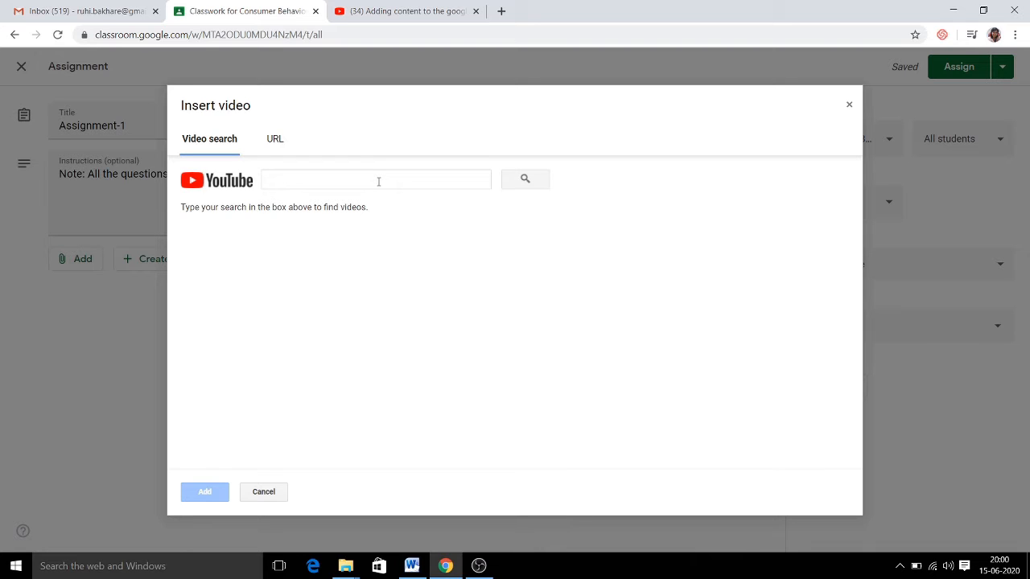
pyautogui.click(378, 181)
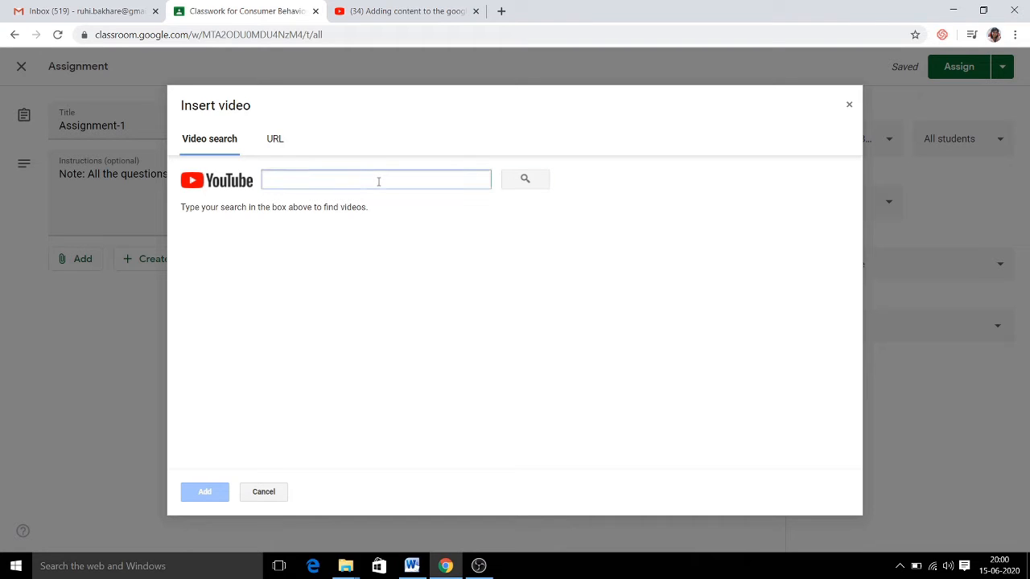
pyautogui.write('consumer behaviour')
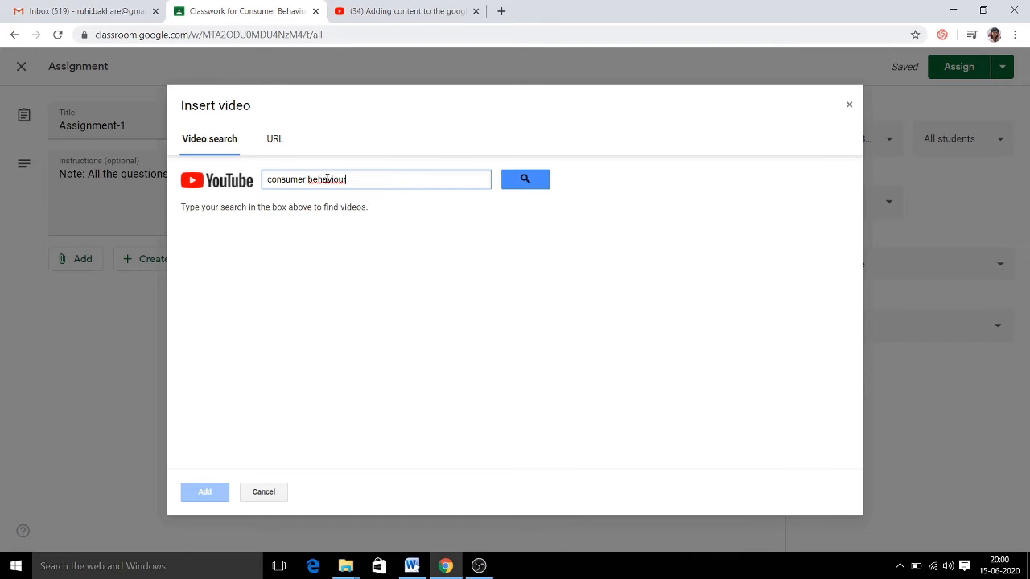
pyautogui.click(531, 181)
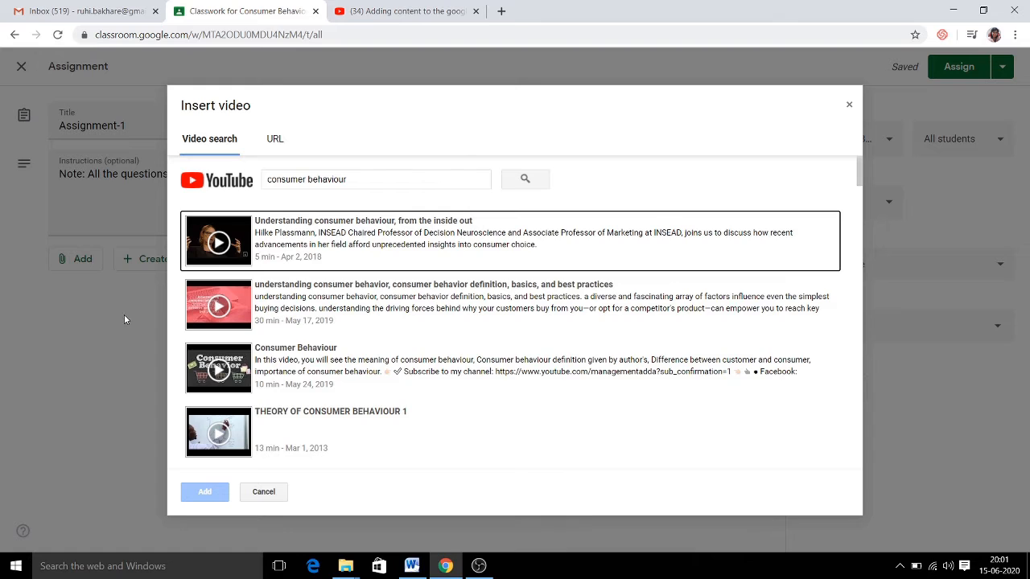
pyautogui.click(273, 143)
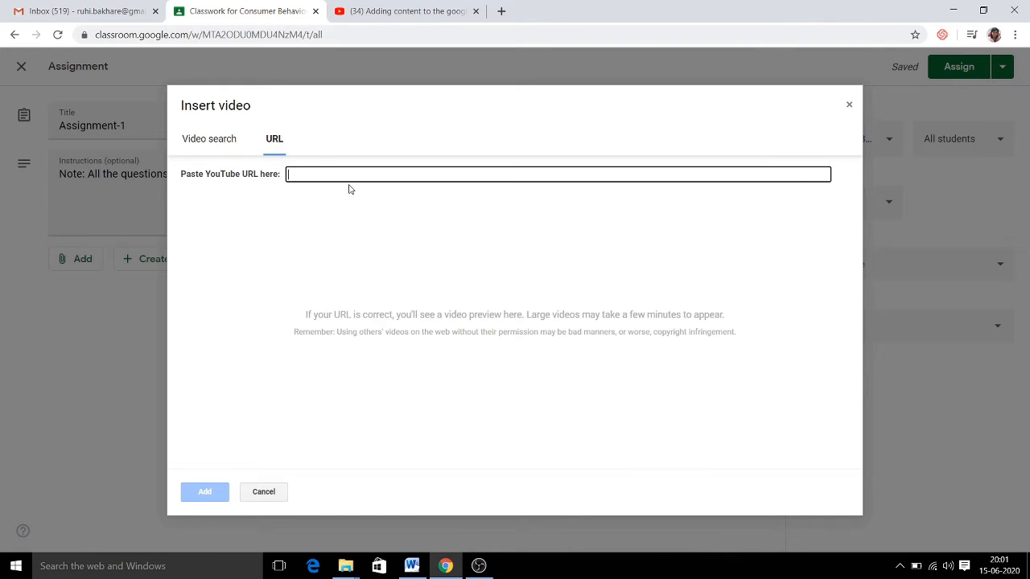
pyautogui.click(218, 145)
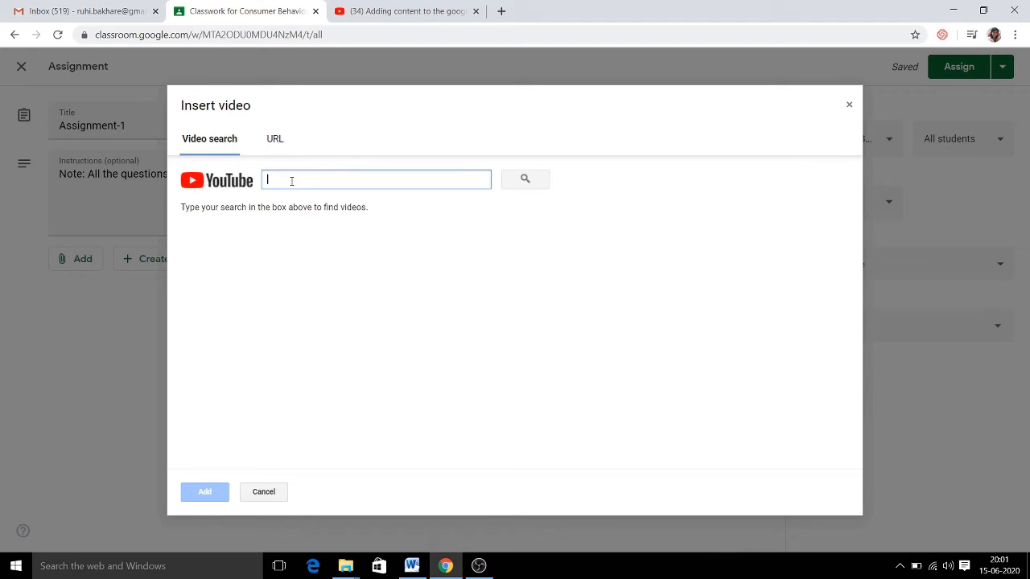
# Step: Search YouTube for "consumer behaviour" and attach the video "Understanding consumer behaviour, from the inside out" to the assignment
pyautogui.write('consumer behav')
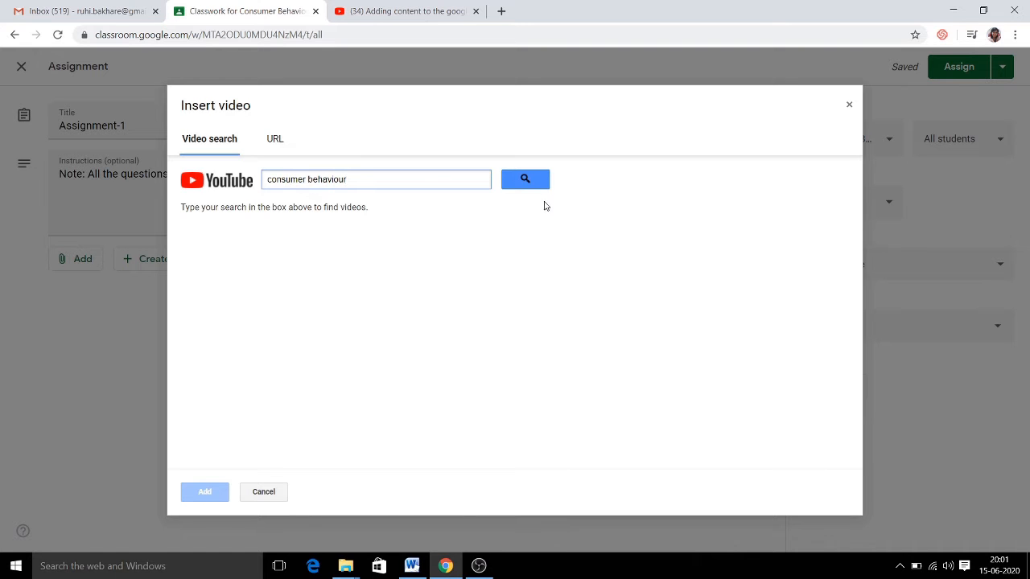
pyautogui.write('iour')
pyautogui.click(526, 179)
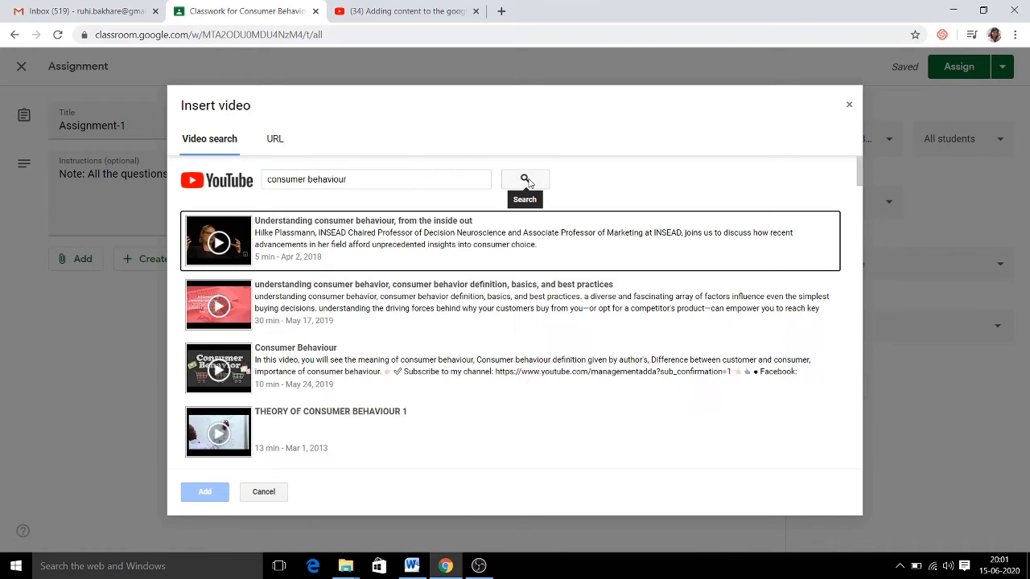
pyautogui.rightClick(323, 239)
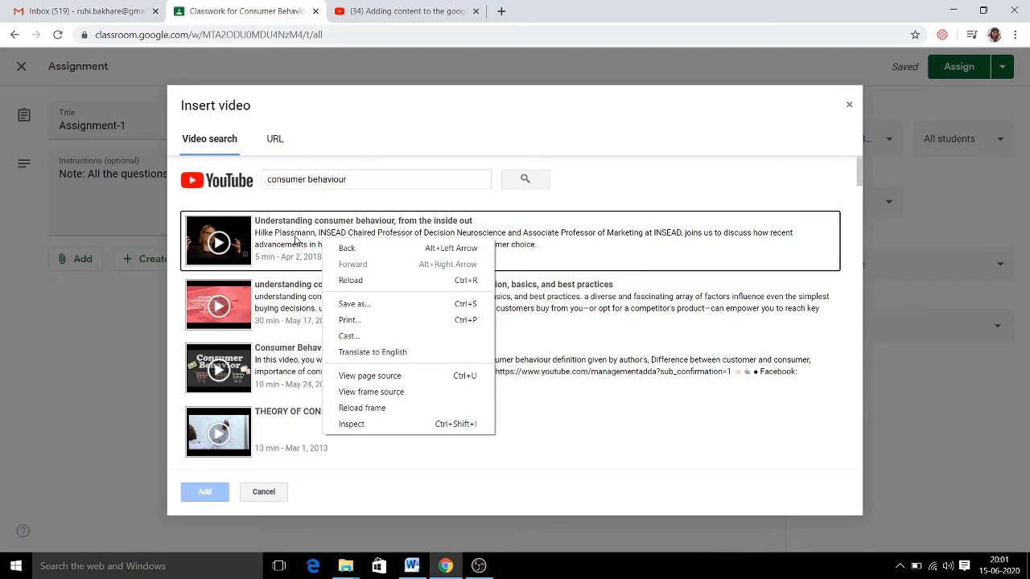
pyautogui.click(295, 239)
pyautogui.doubleClick(295, 240)
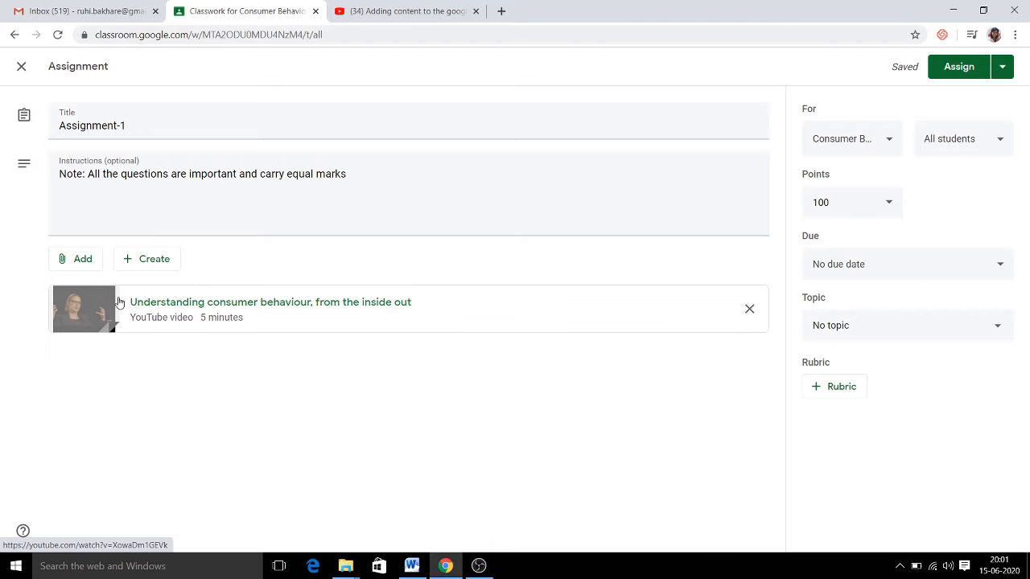
pyautogui.click(77, 268)
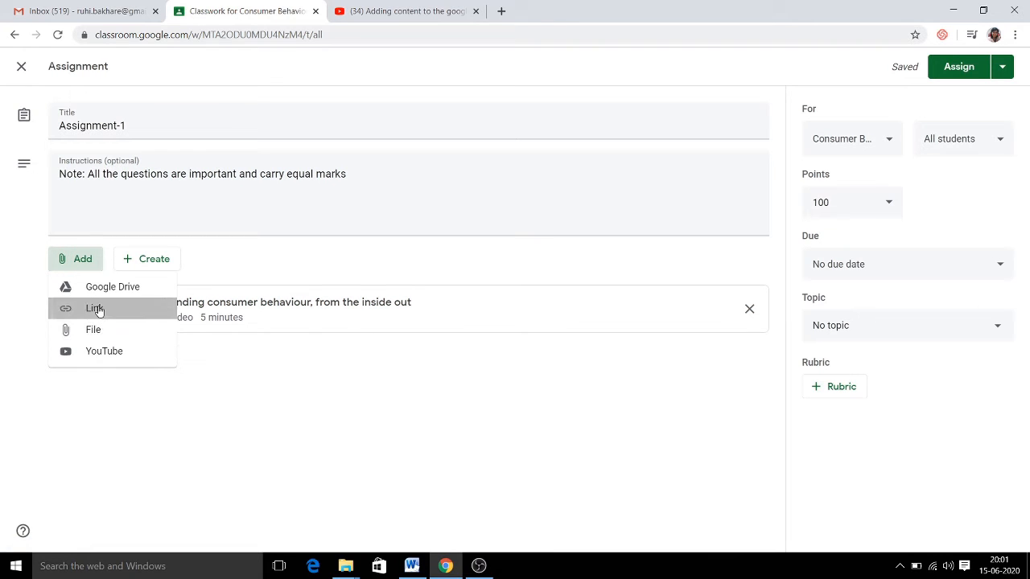
pyautogui.click(96, 308)
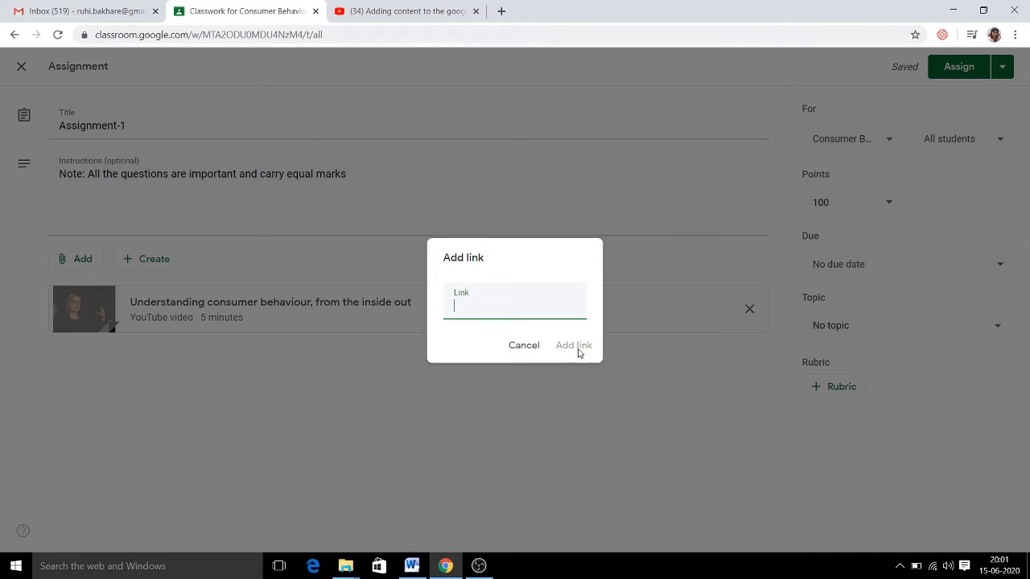
pyautogui.click(524, 347)
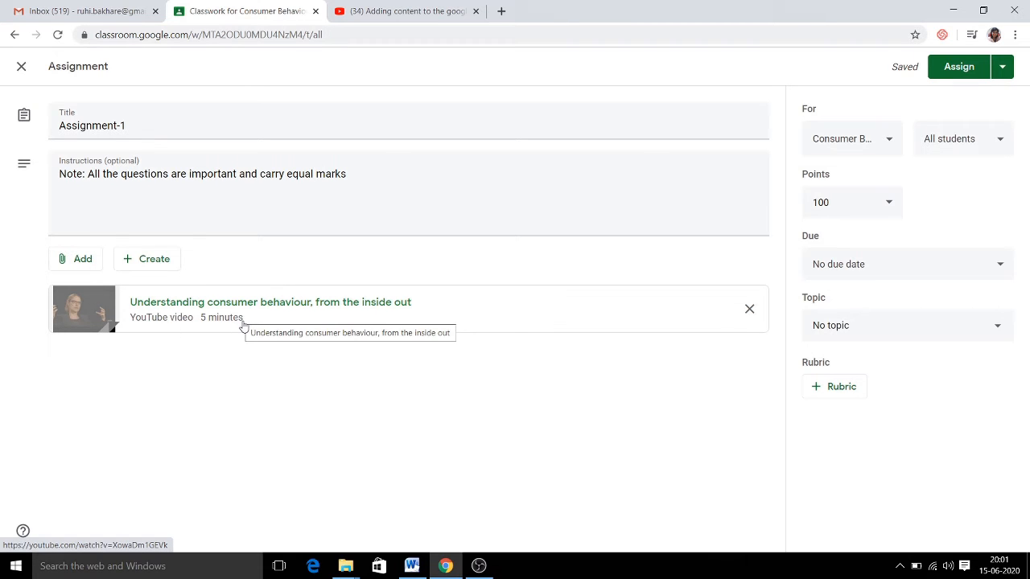
pyautogui.click(81, 269)
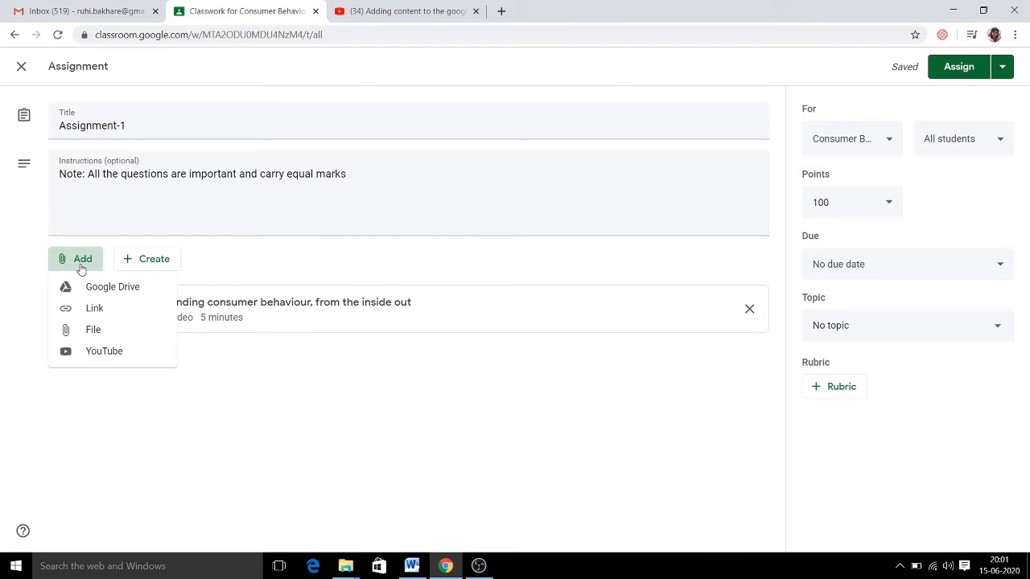
pyautogui.click(104, 331)
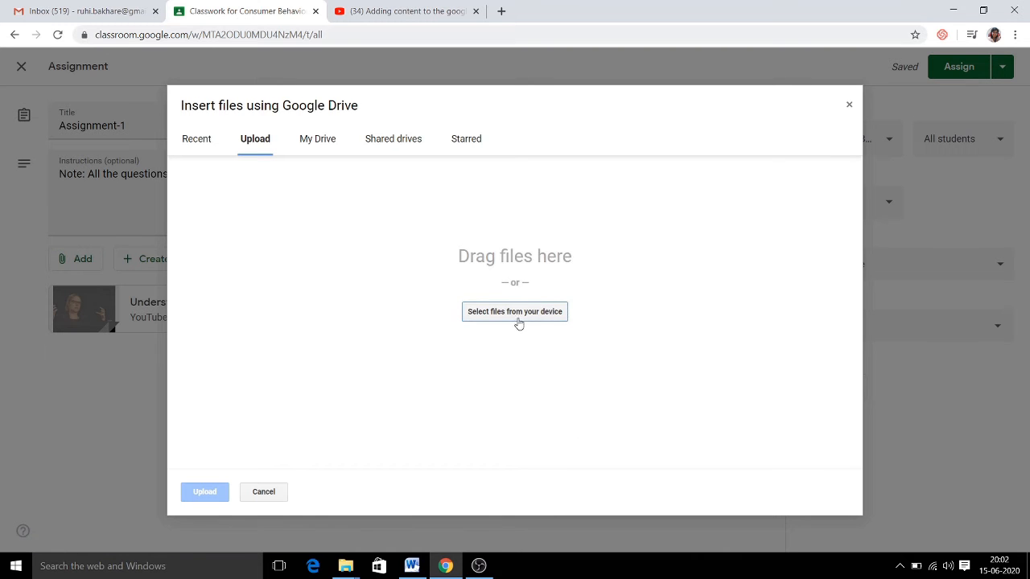
pyautogui.click(512, 319)
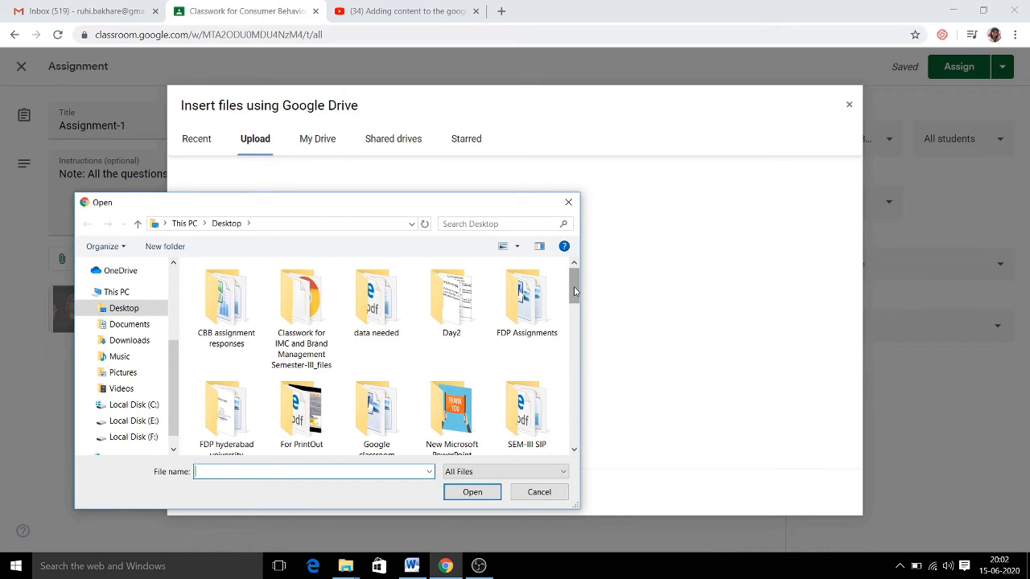
pyautogui.click(538, 492)
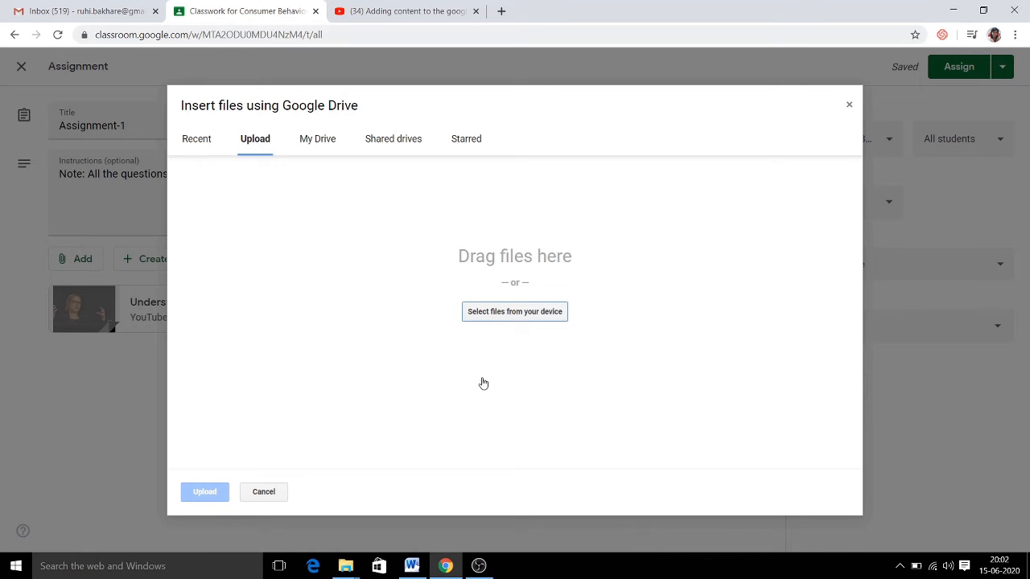
pyautogui.click(319, 142)
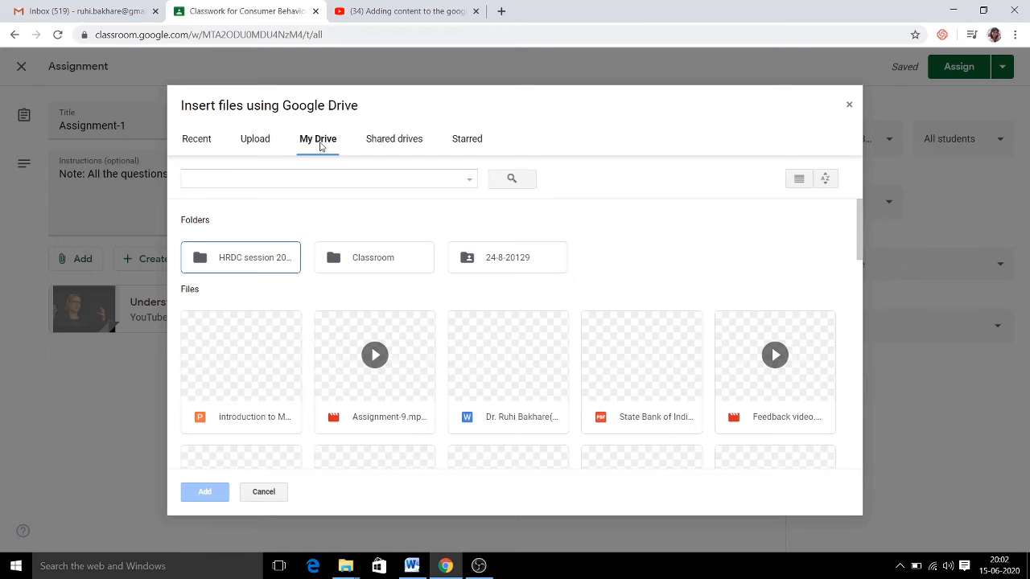
pyautogui.click(251, 140)
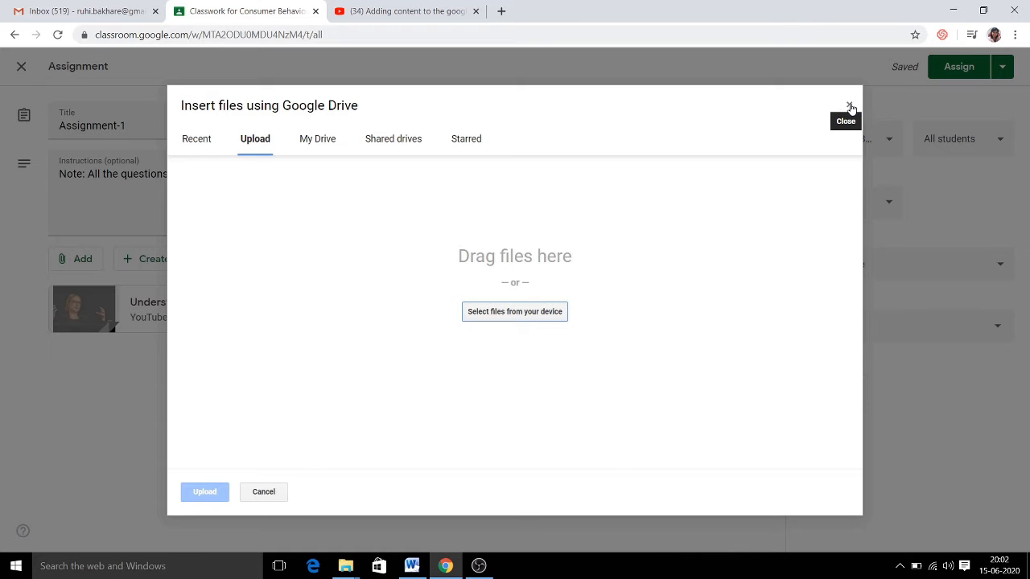
pyautogui.click(850, 108)
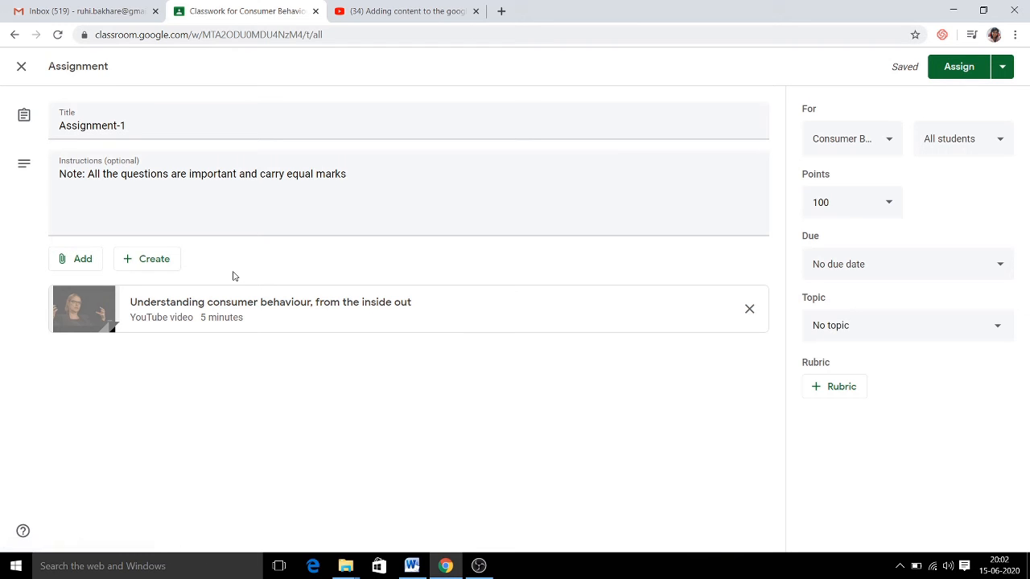
# Step: Create a Google Docs document for the assignment and write "Q-1 Explain Consumer Behaviour with suitable example." in it
pyautogui.click(149, 261)
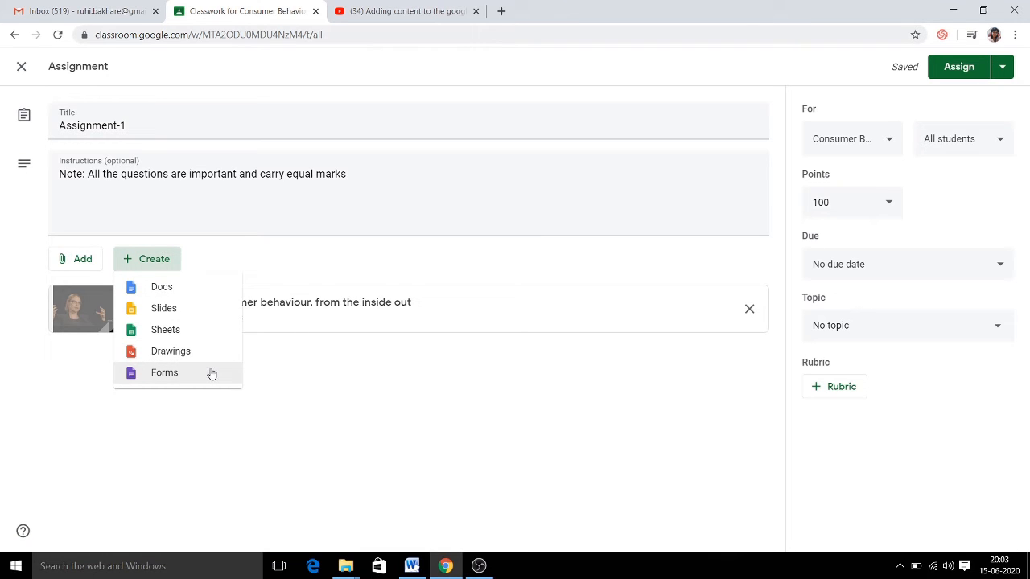
pyautogui.click(200, 294)
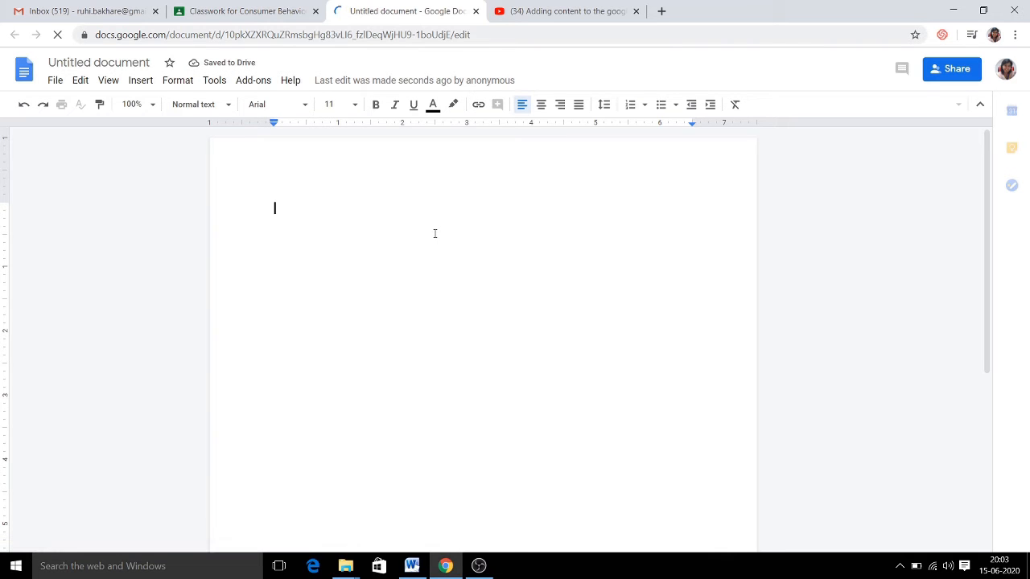
pyautogui.write('Q-1')
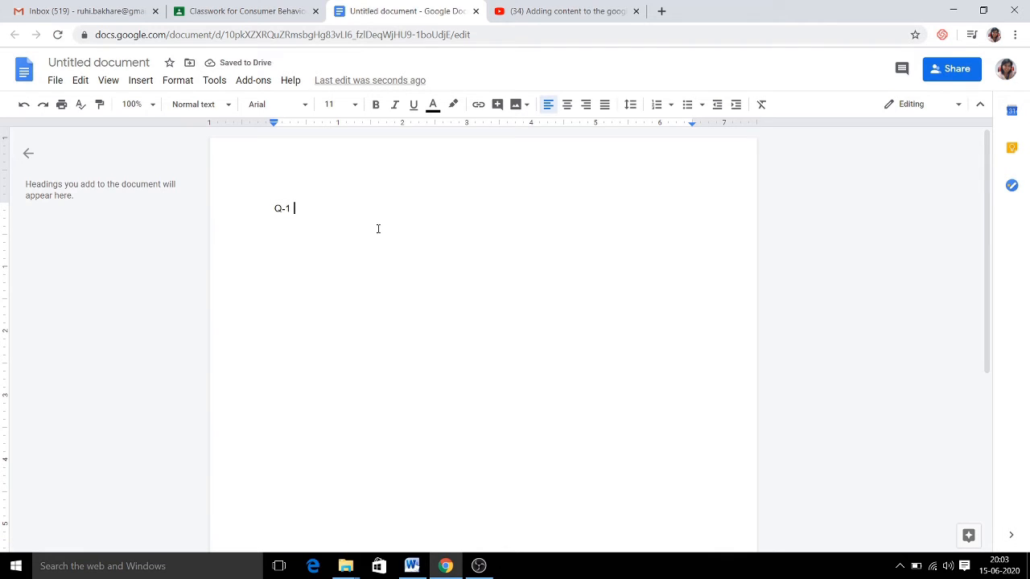
pyautogui.write('Expalin Consume')
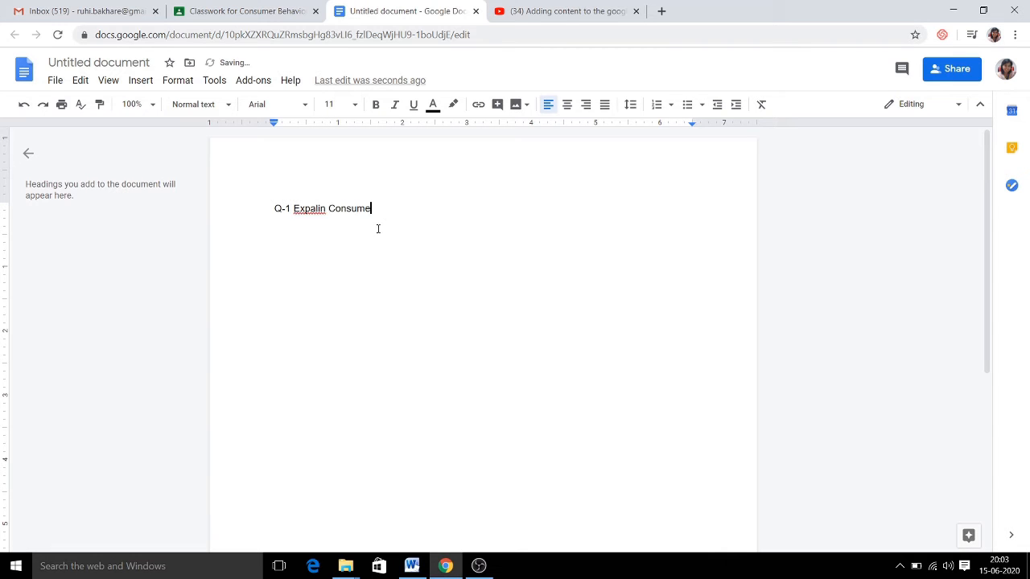
pyautogui.write('r Behaviour')
pyautogui.click(320, 208)
pyautogui.rightClick(320, 208)
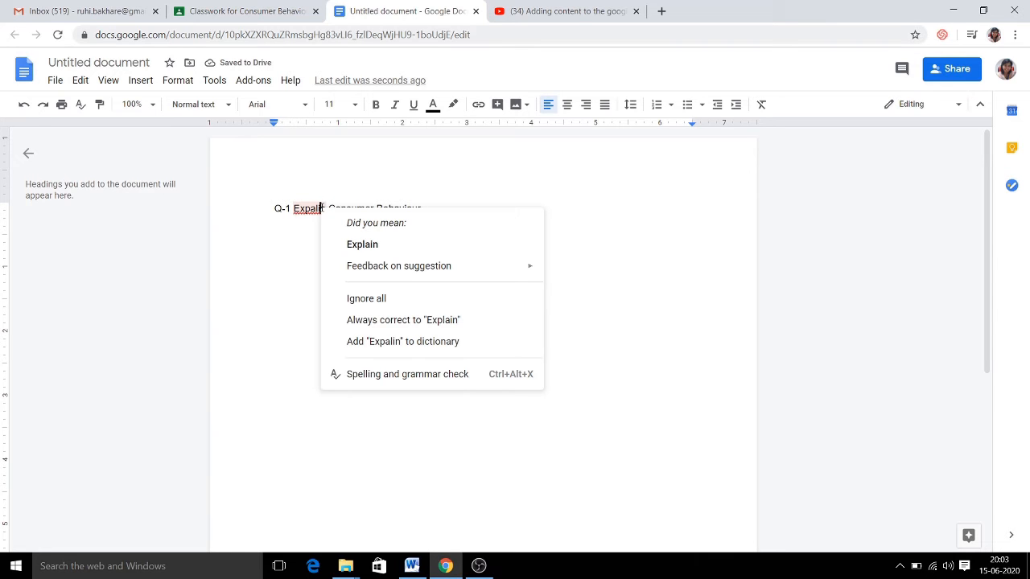
pyautogui.click(363, 245)
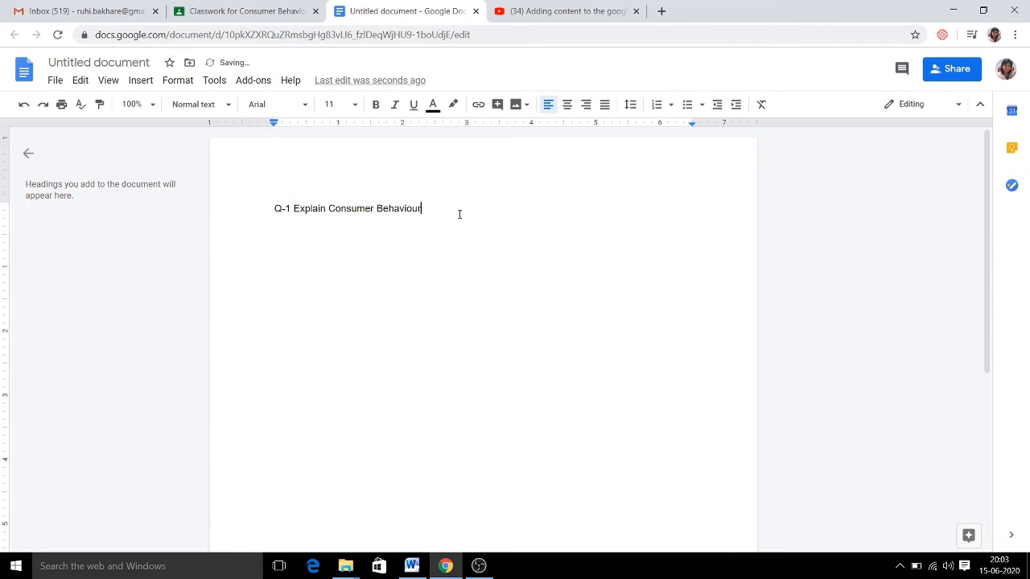
pyautogui.write('with suitable example.')
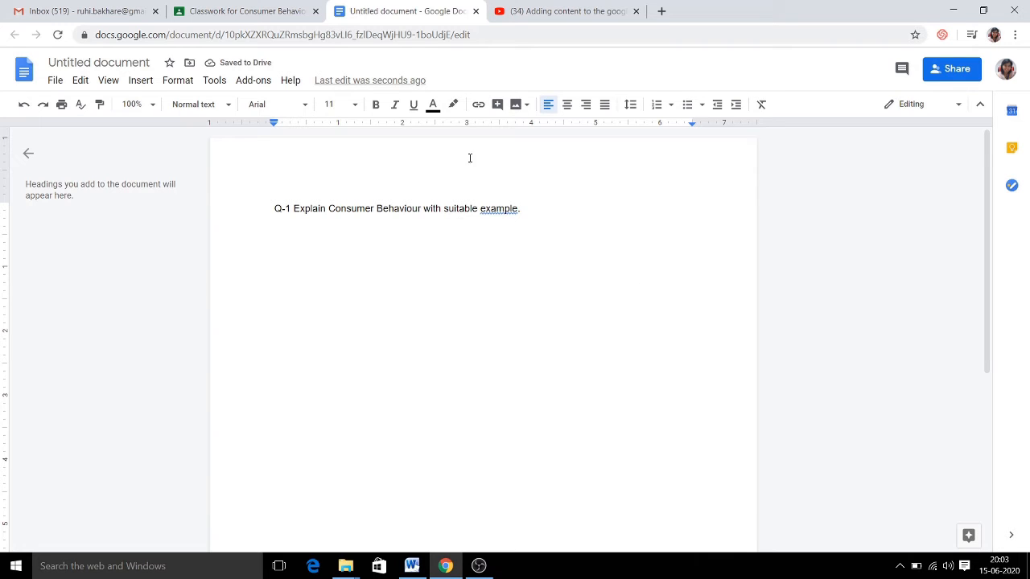
pyautogui.doubleClick(536, 212)
pyautogui.click(305, 225)
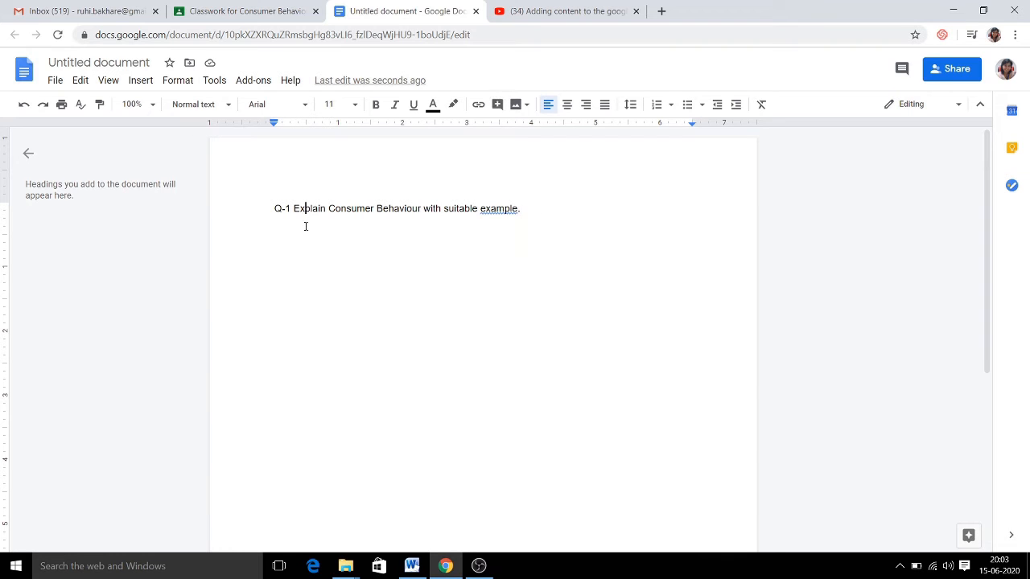
# Step: Rename the question document "Assignment-1" and close it to return to the assignment
pyautogui.click(106, 63)
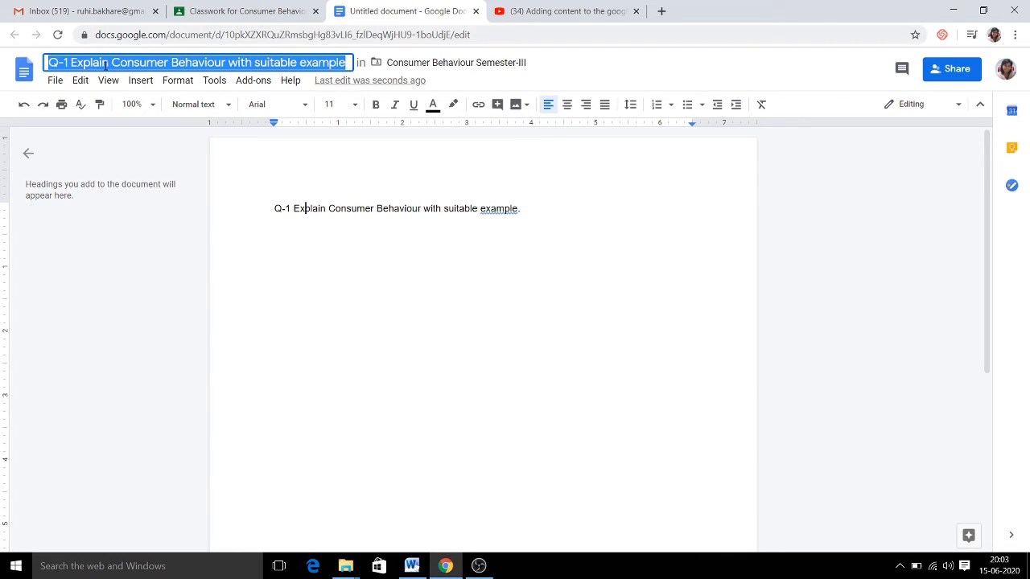
pyautogui.write('Ass')
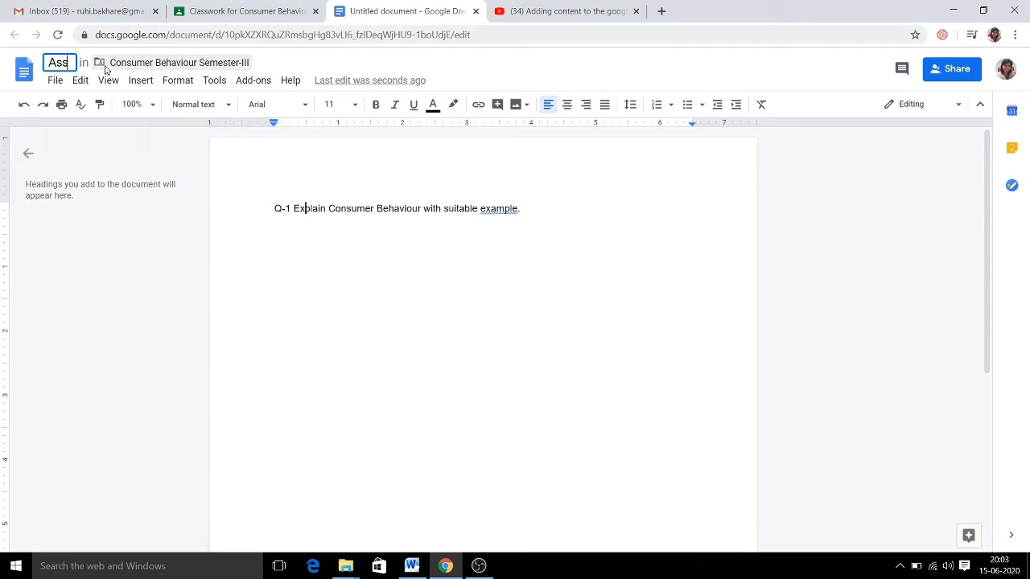
pyautogui.write('ignment-')
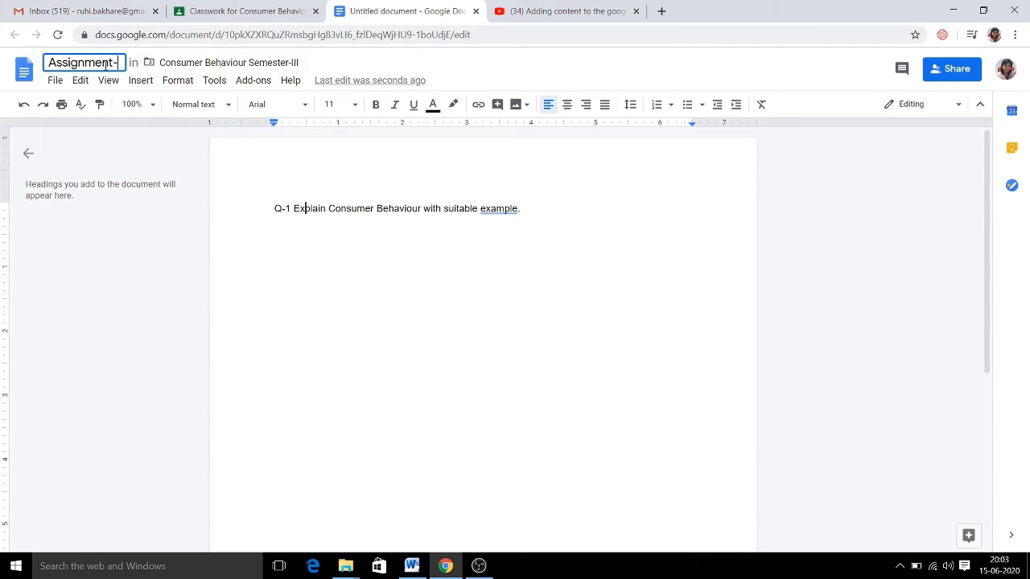
pyautogui.write('1')
pyautogui.click(392, 269)
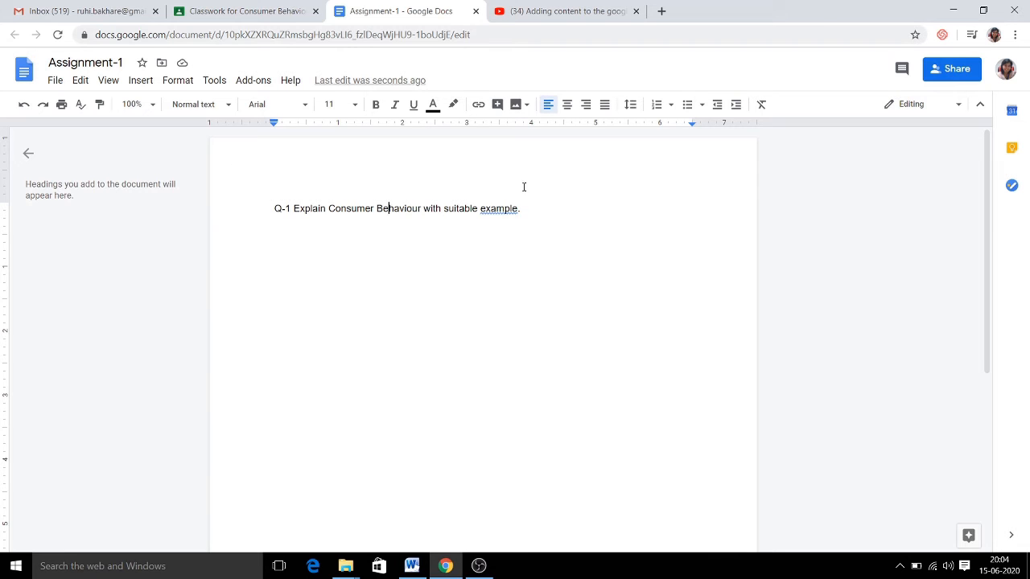
pyautogui.click(476, 11)
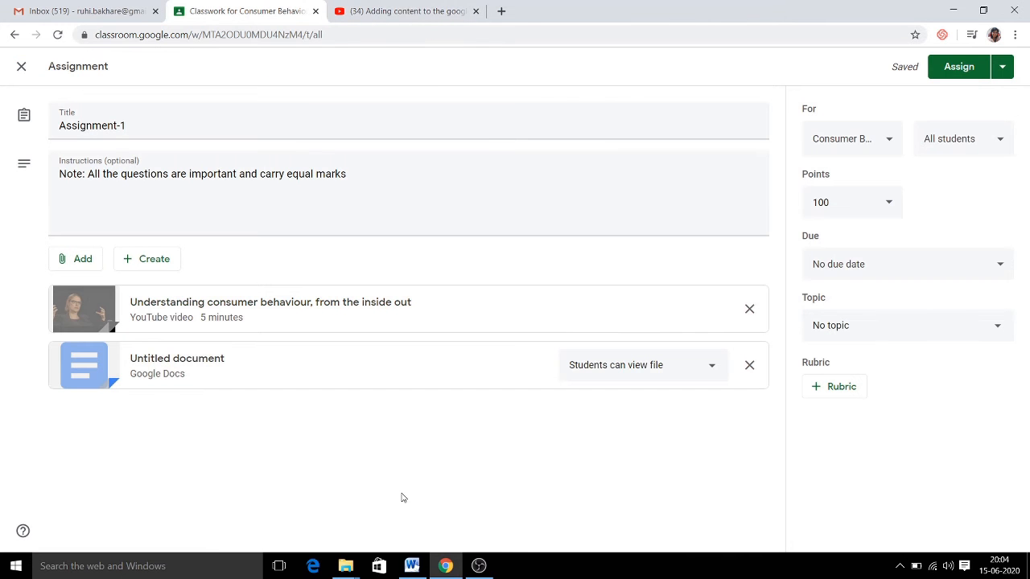
# Step: Reopen the attached document, add the line "Q-2 Explain the Consumer behaviour model." below the first question, and close it
pyautogui.click(179, 360)
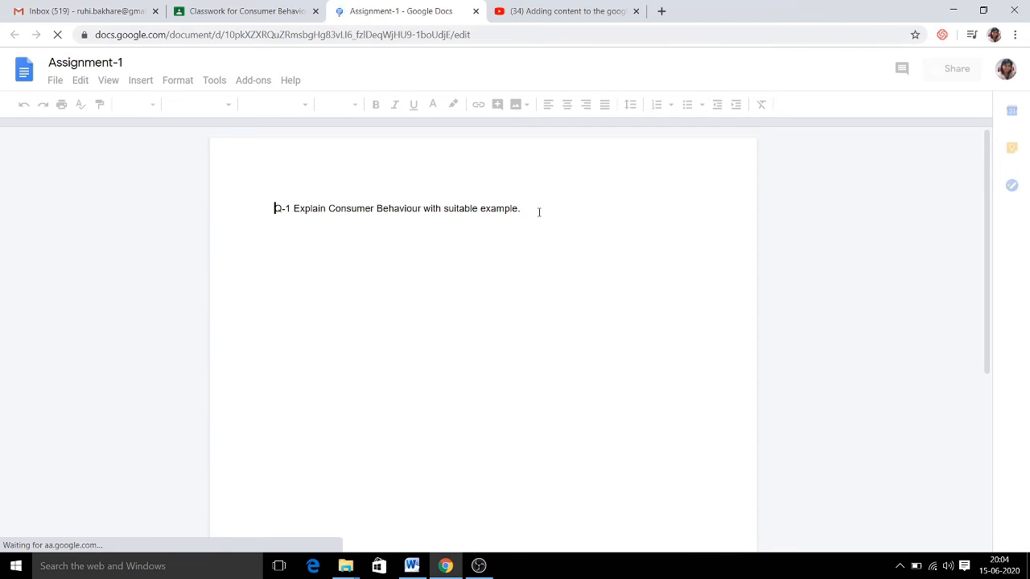
pyautogui.click(539, 211)
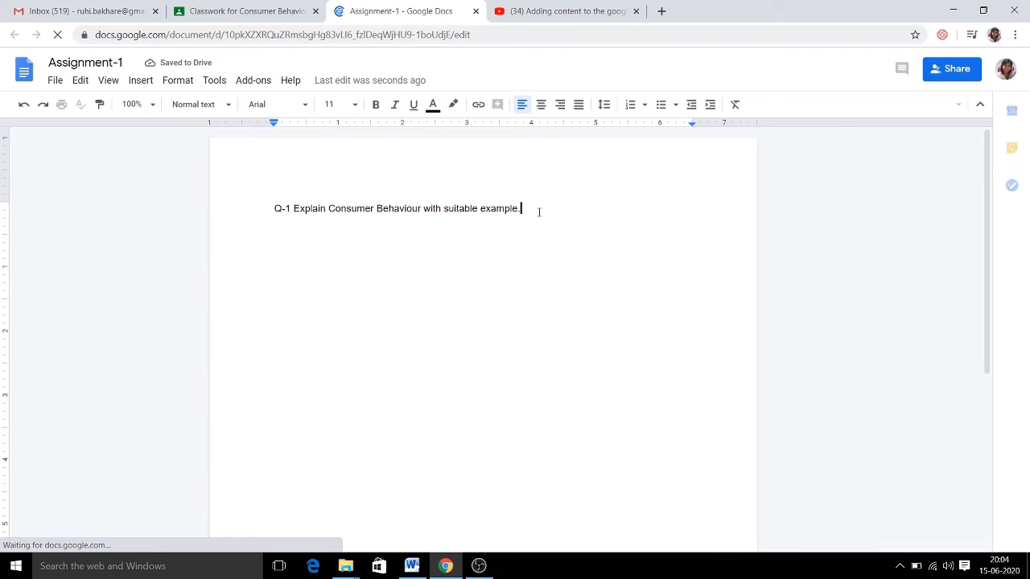
pyautogui.press('Return')
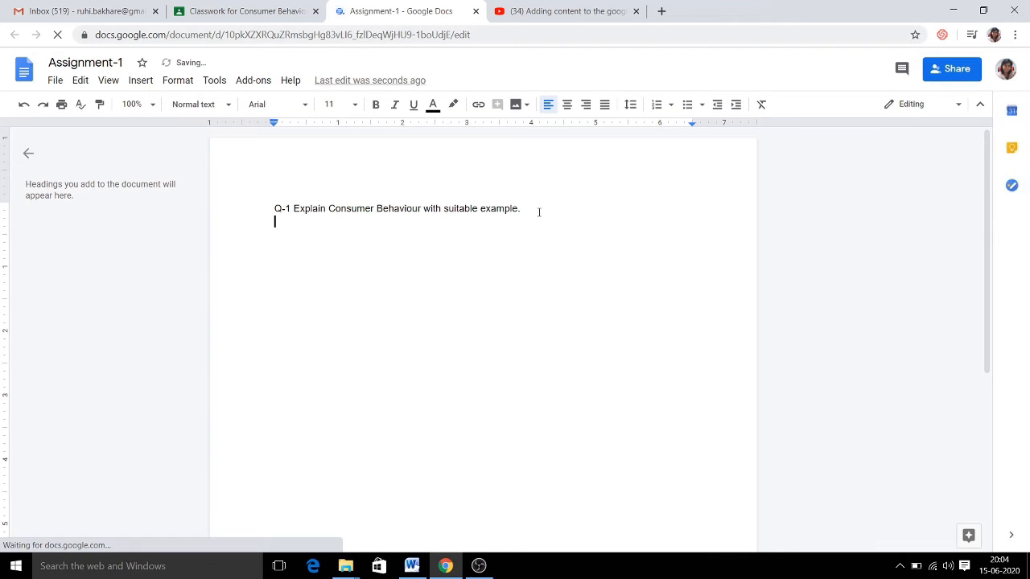
pyautogui.write('Q-2 ')
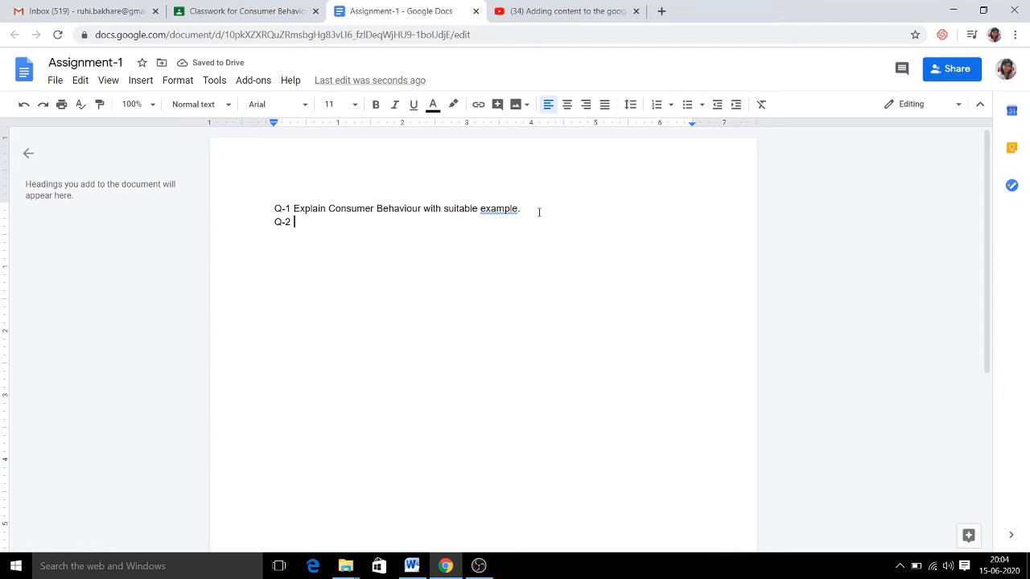
pyautogui.write('Expalin the Con')
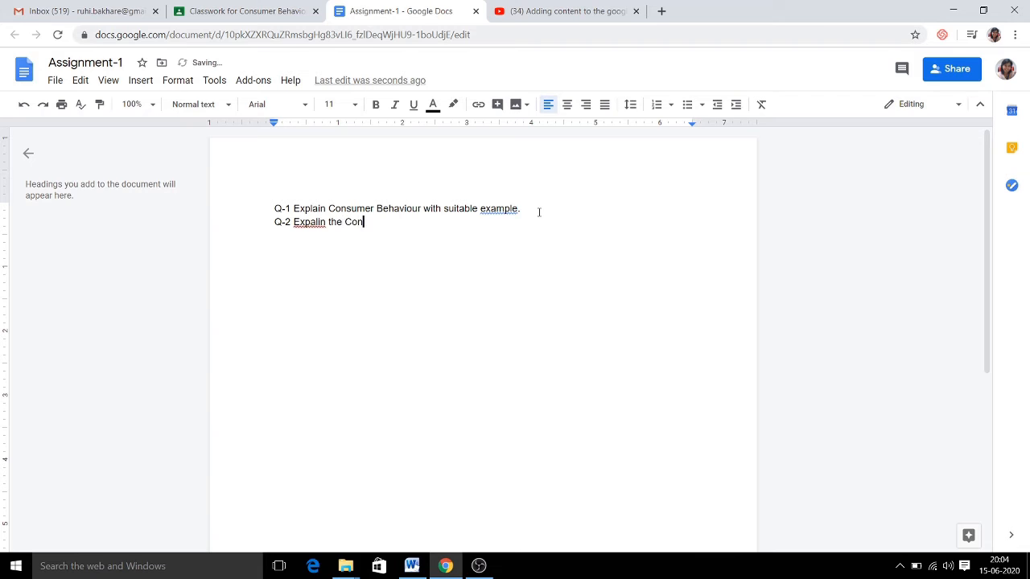
pyautogui.write('su')
pyautogui.press('BackSpace')
pyautogui.press('BackSpace')
pyautogui.write('umer behaviour model')
pyautogui.click(312, 221)
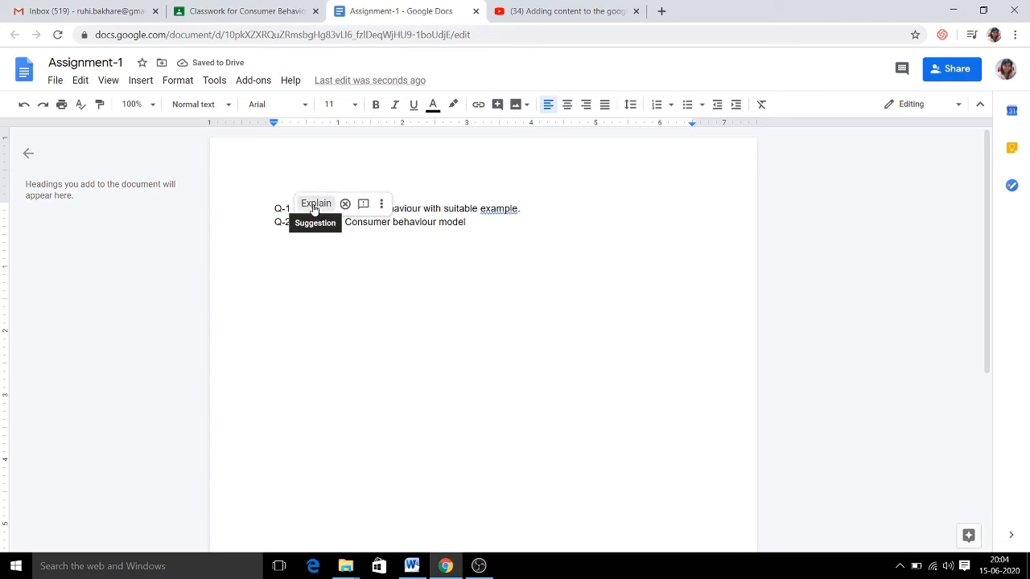
pyautogui.click(316, 204)
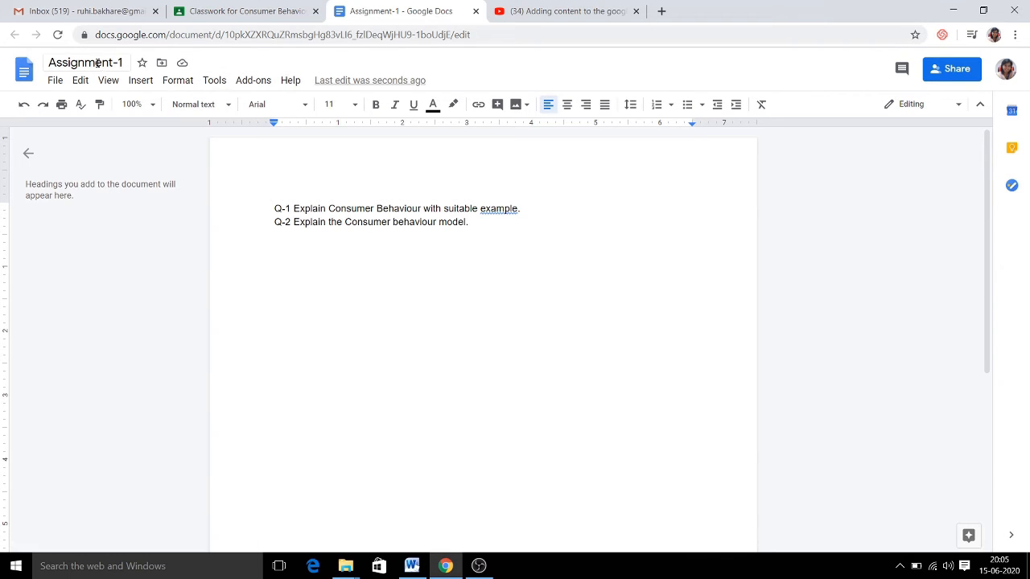
pyautogui.click(477, 11)
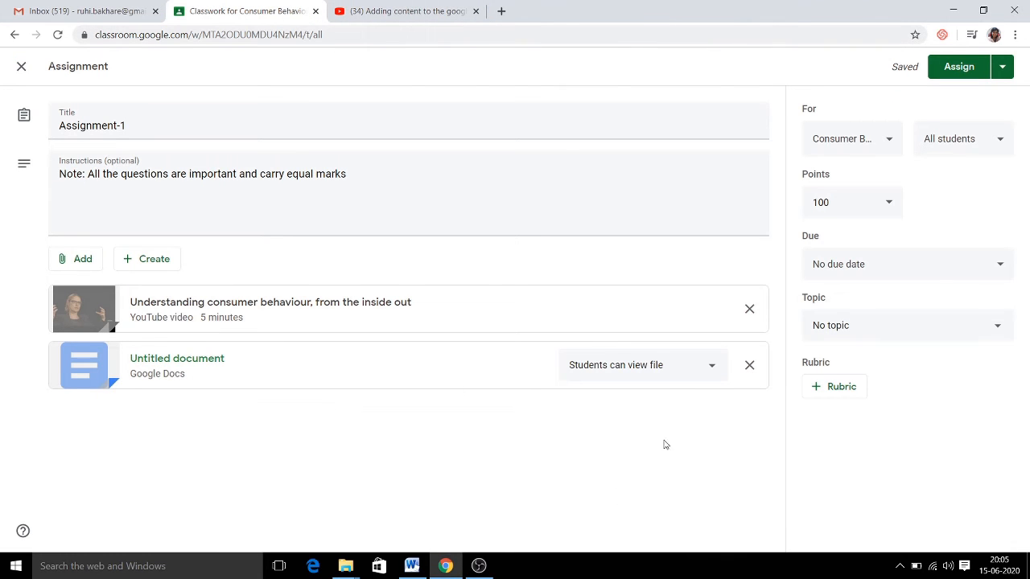
# Step: Set the attached Google Docs document's student access to "Make a copy for each student"
pyautogui.click(713, 369)
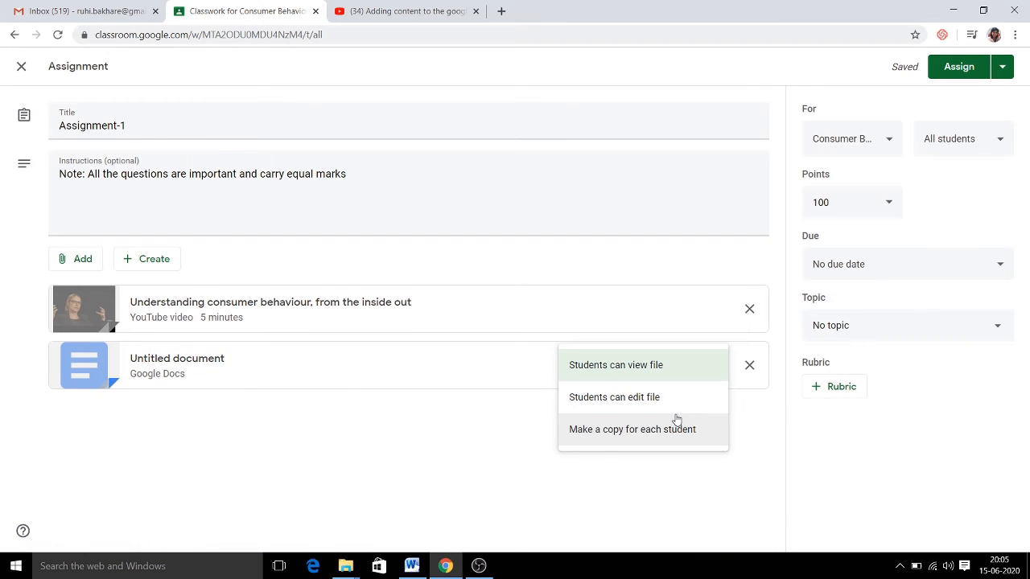
pyautogui.click(583, 441)
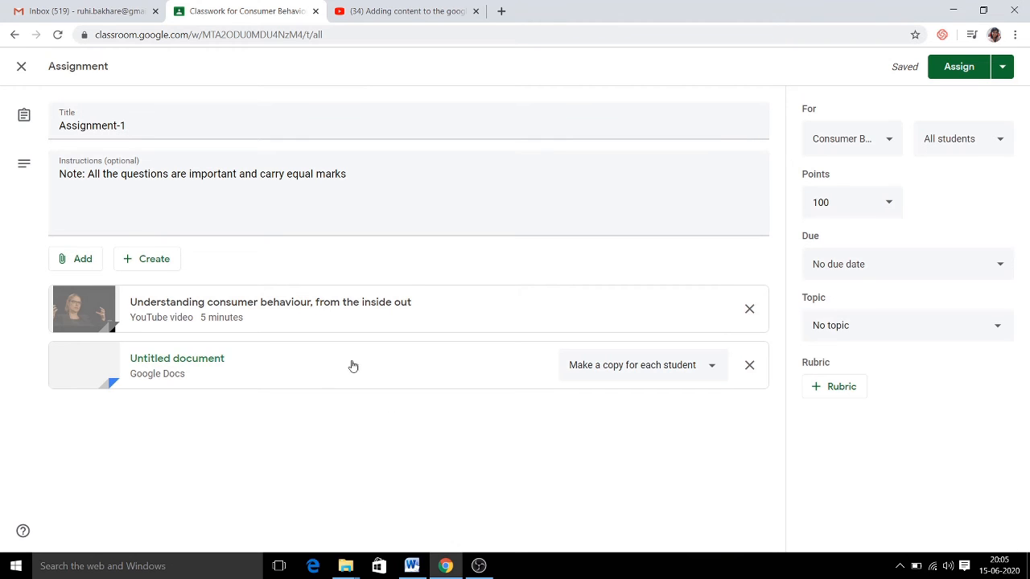
pyautogui.click(161, 264)
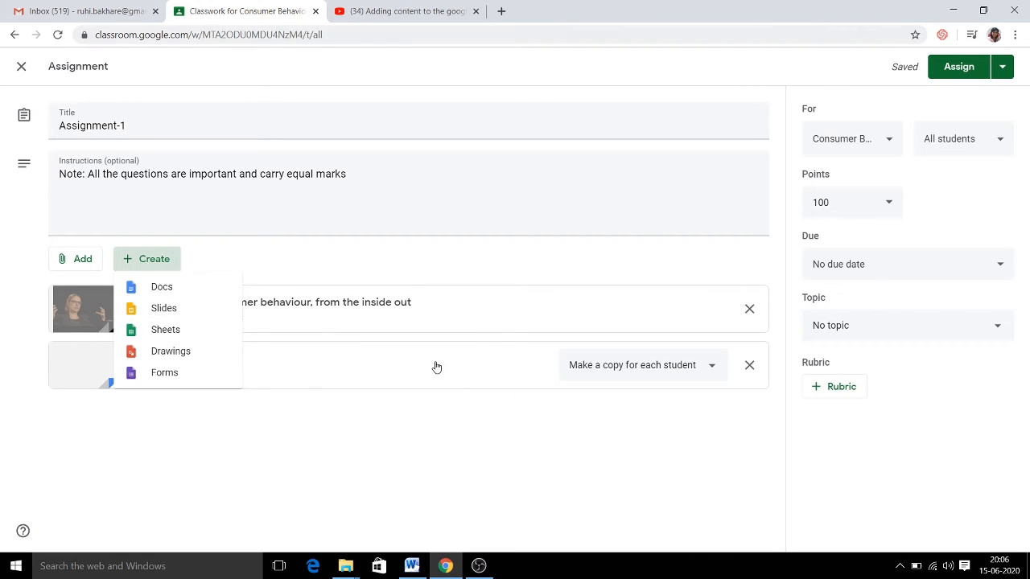
pyautogui.click(660, 450)
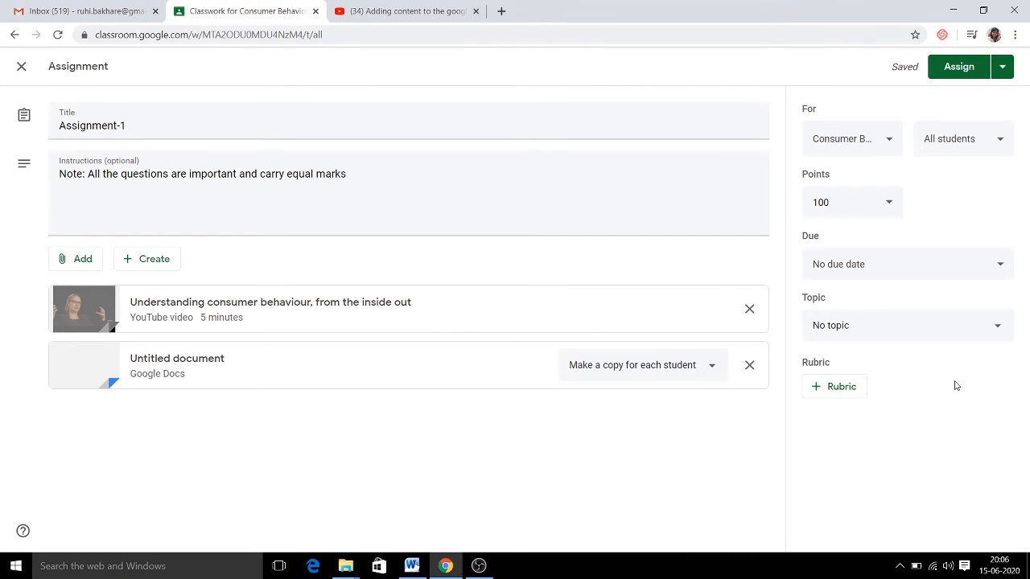
# Step: Set the assignment's topic to "UNIT-I Introduction to consumer behaviour" and its due date to Jun 15, 2020 at 11:59 PM
pyautogui.click(998, 332)
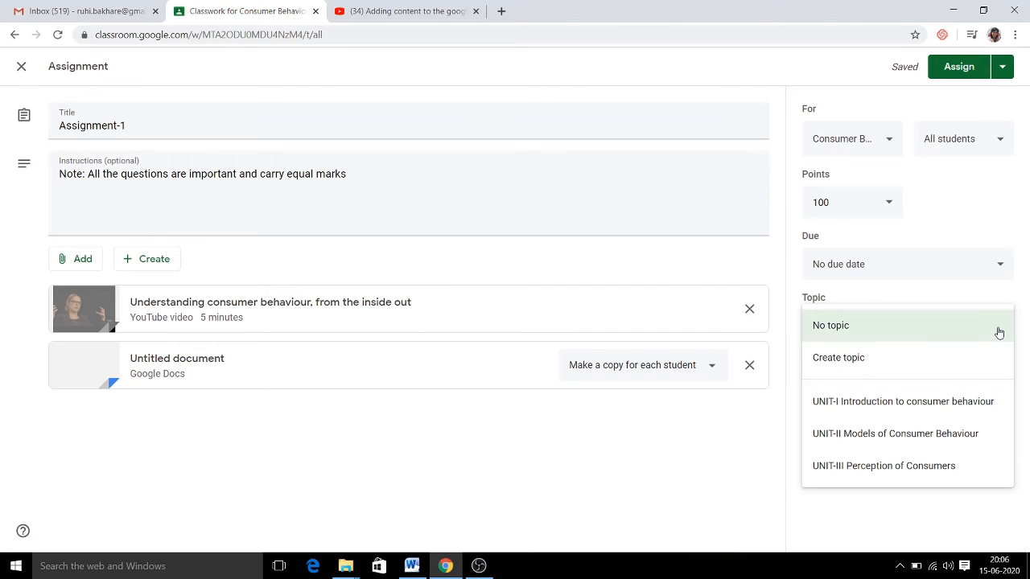
pyautogui.click(893, 407)
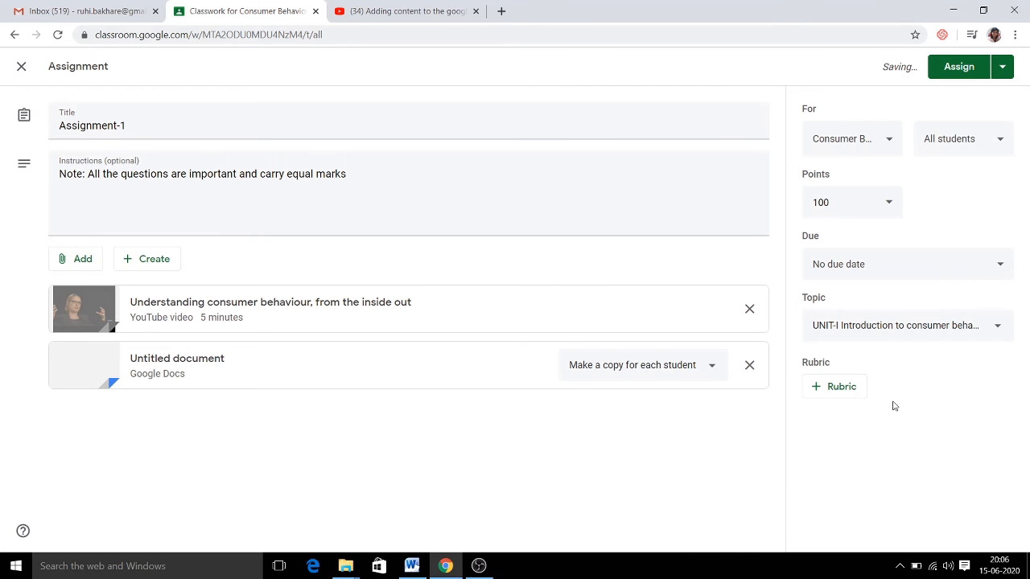
pyautogui.click(1001, 268)
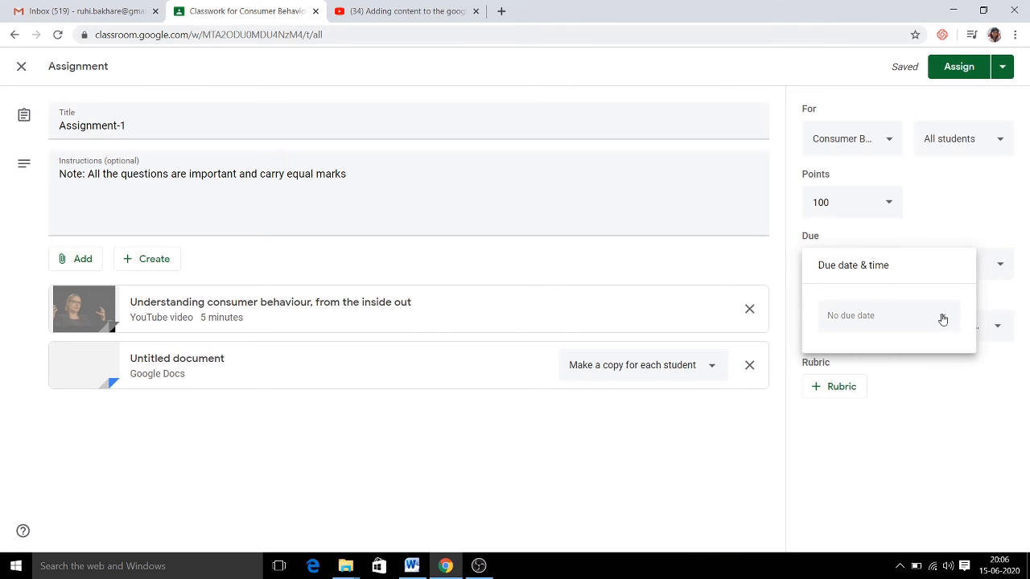
pyautogui.tripleClick(842, 267)
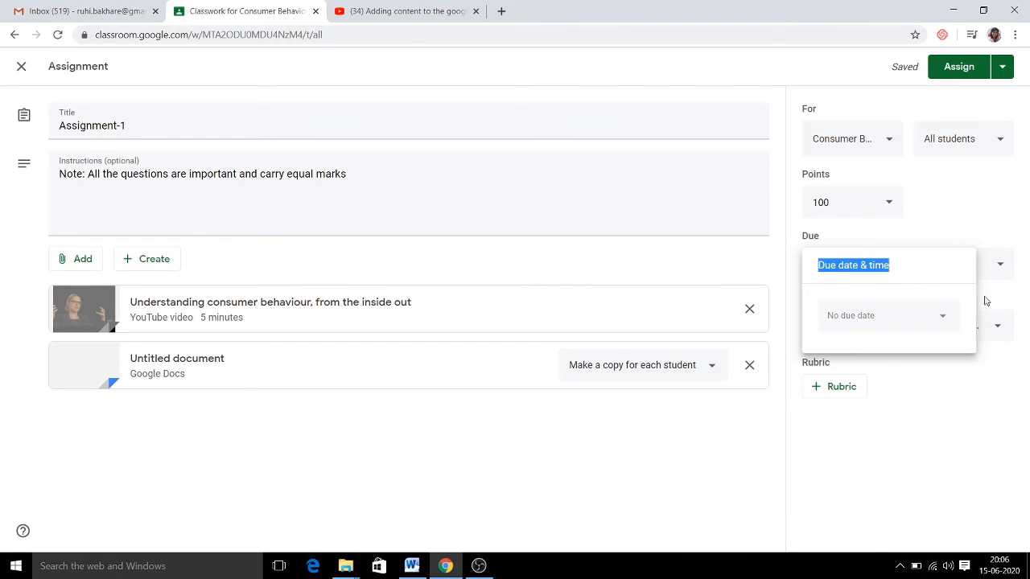
pyautogui.click(945, 325)
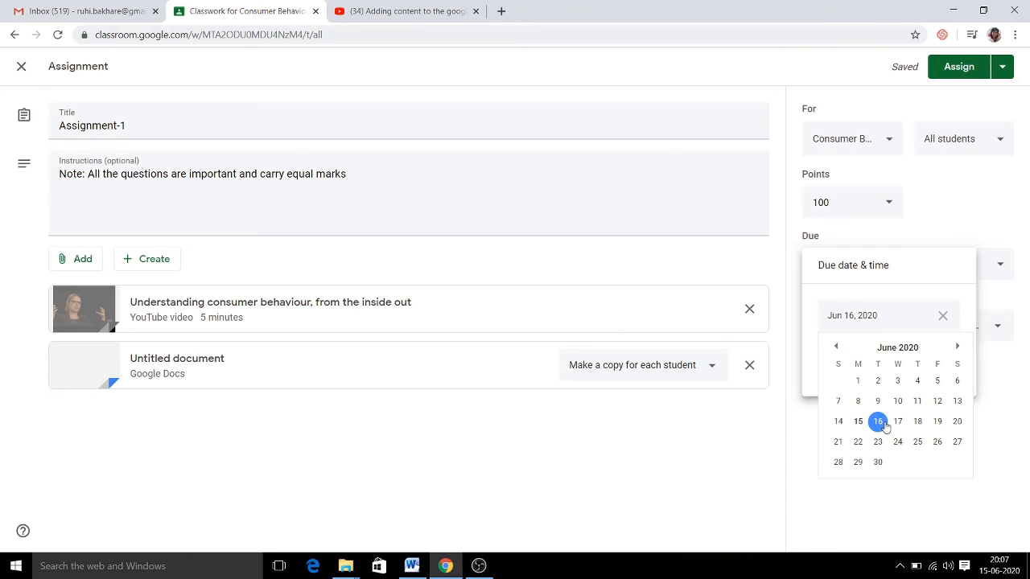
pyautogui.click(858, 421)
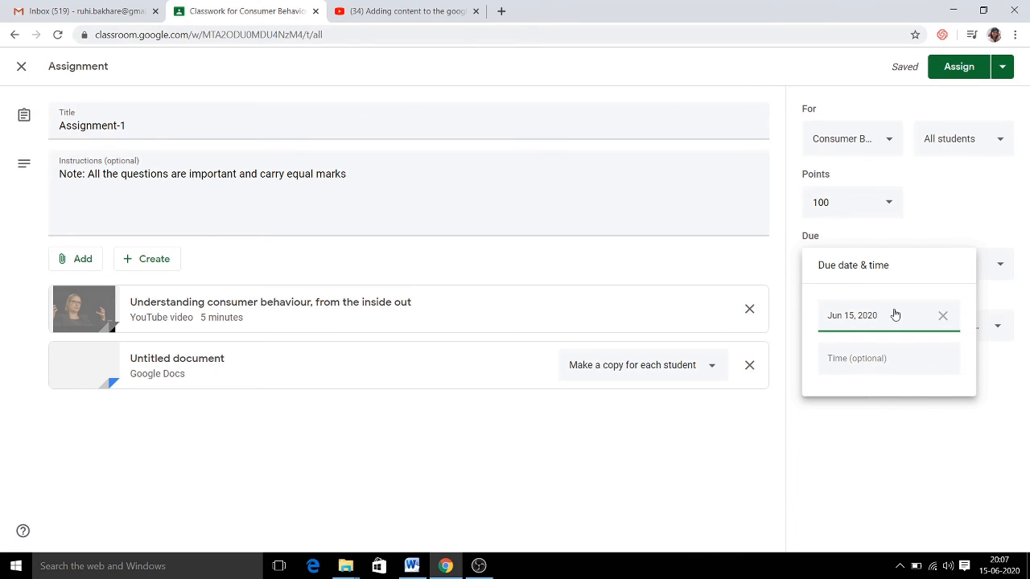
pyautogui.click(873, 360)
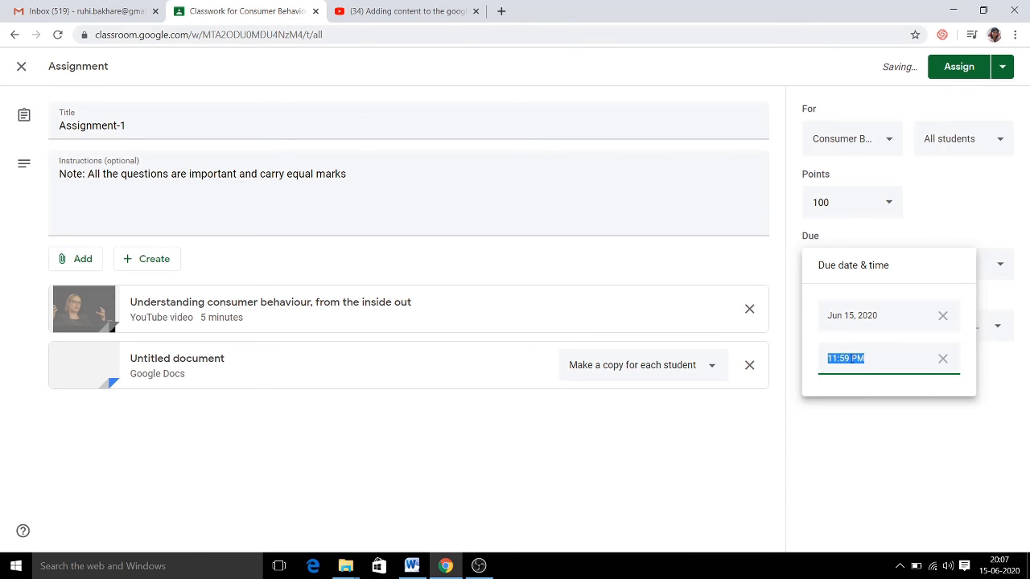
pyautogui.click(852, 359)
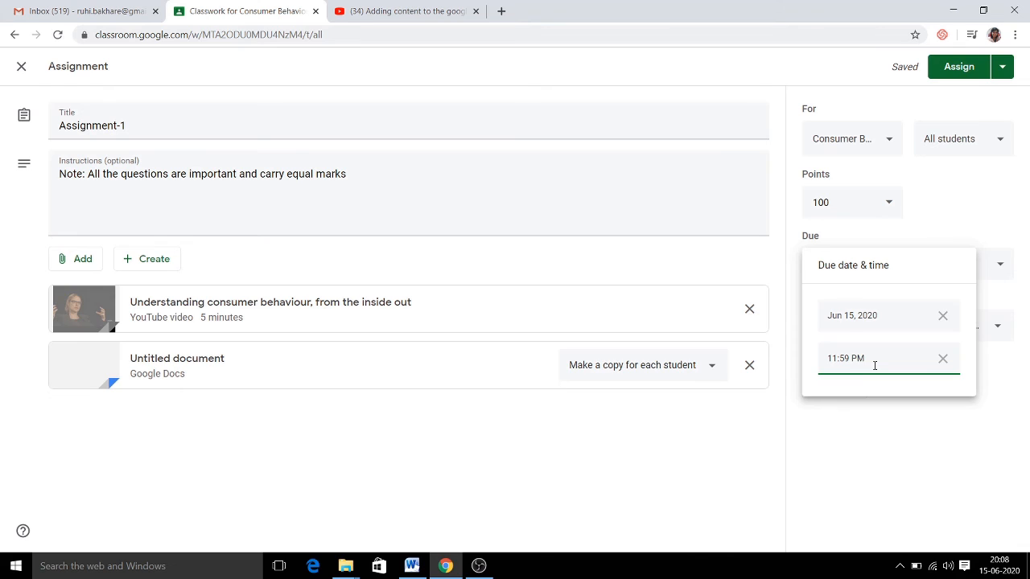
pyautogui.click(869, 437)
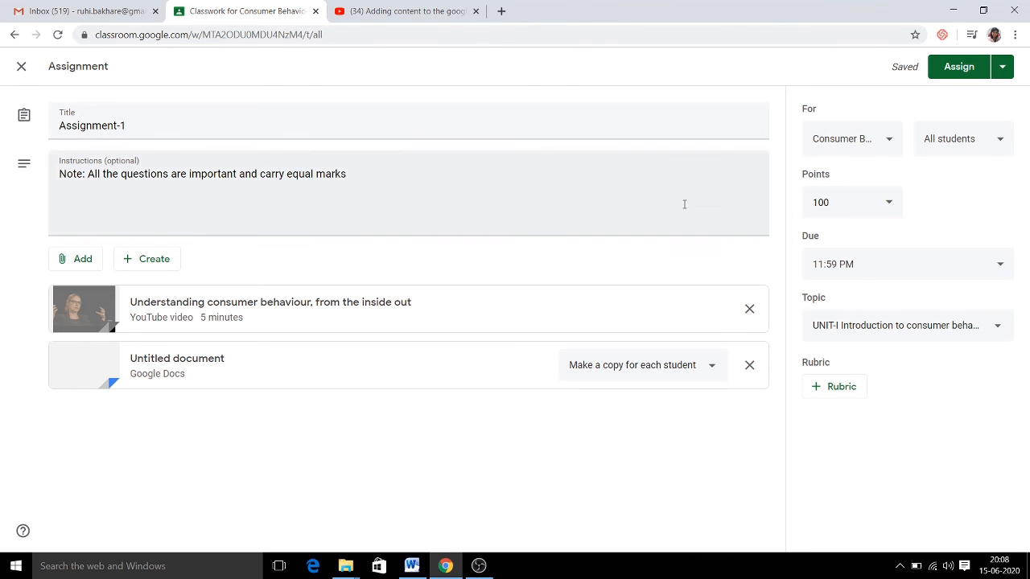
# Step: Set the assignment's points to 10
pyautogui.click(888, 205)
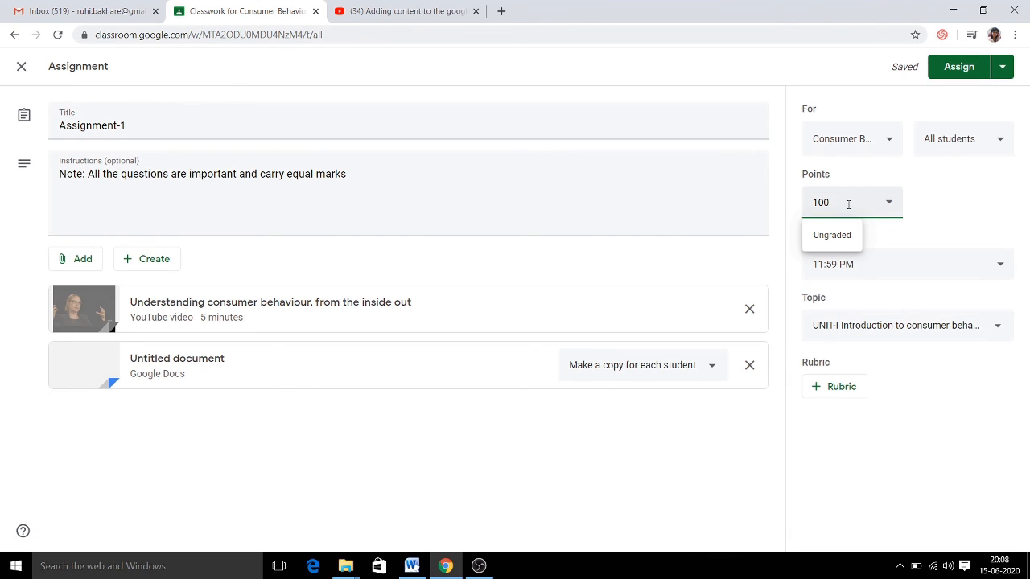
pyautogui.press('BackSpace')
pyautogui.press('BackSpace')
pyautogui.write('0')
pyautogui.click(925, 221)
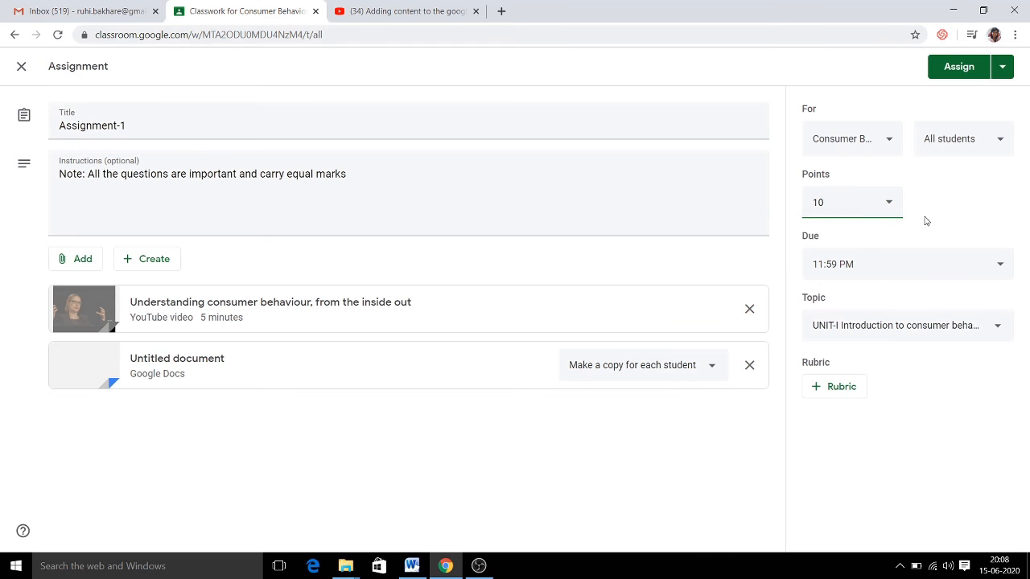
# Step: Review which classes and students the assignment can be given to, leaving the selection as it is
pyautogui.click(890, 140)
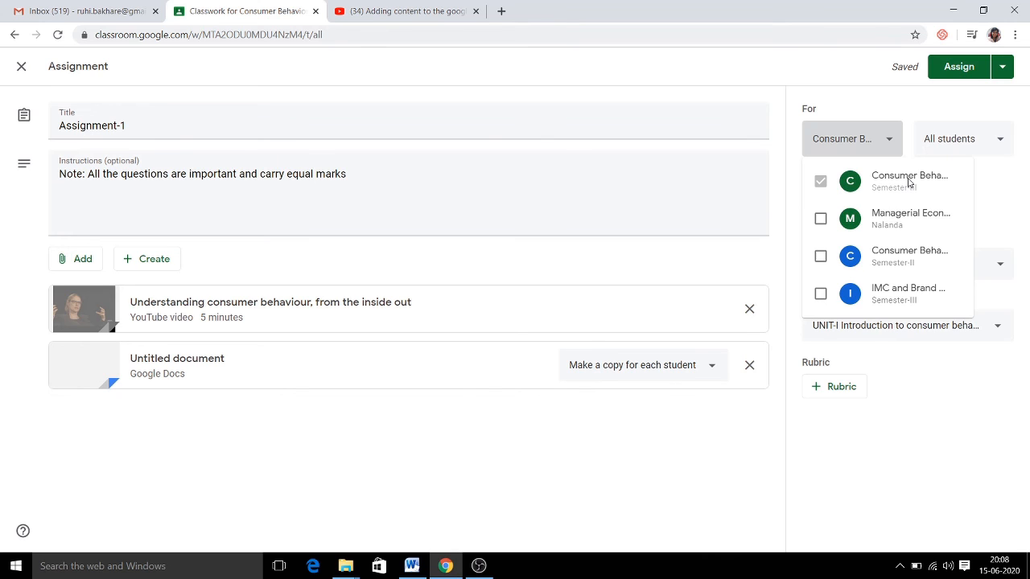
pyautogui.click(878, 102)
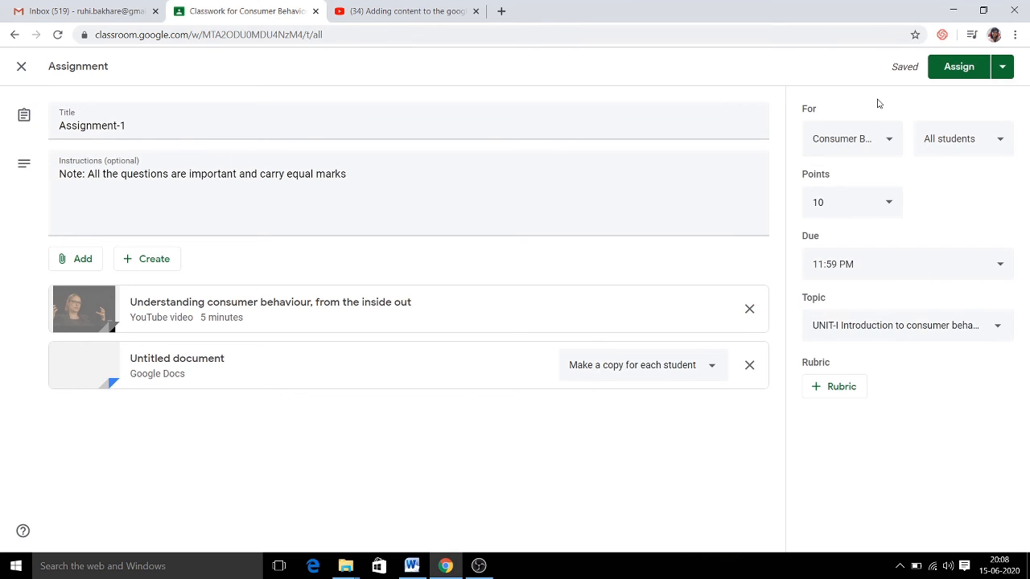
pyautogui.click(1002, 147)
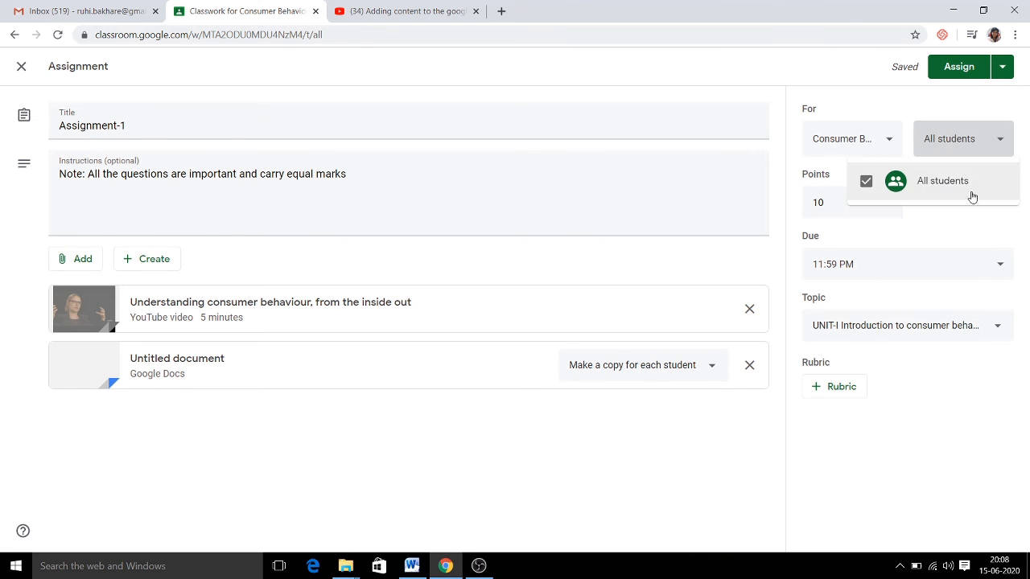
pyautogui.click(971, 226)
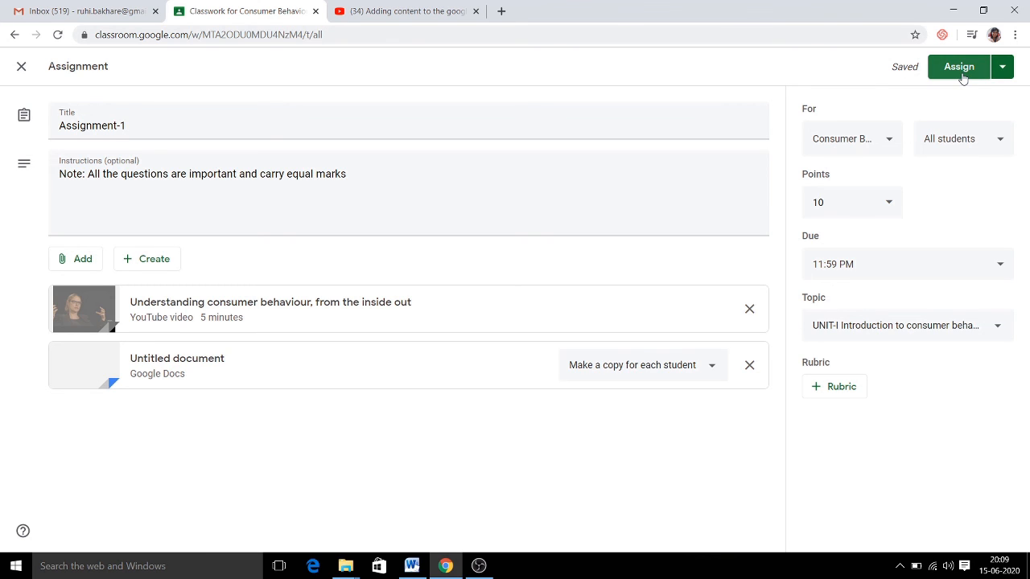
# Step: Review the posting options and assign Assignment-1 to the class immediately
pyautogui.click(1001, 70)
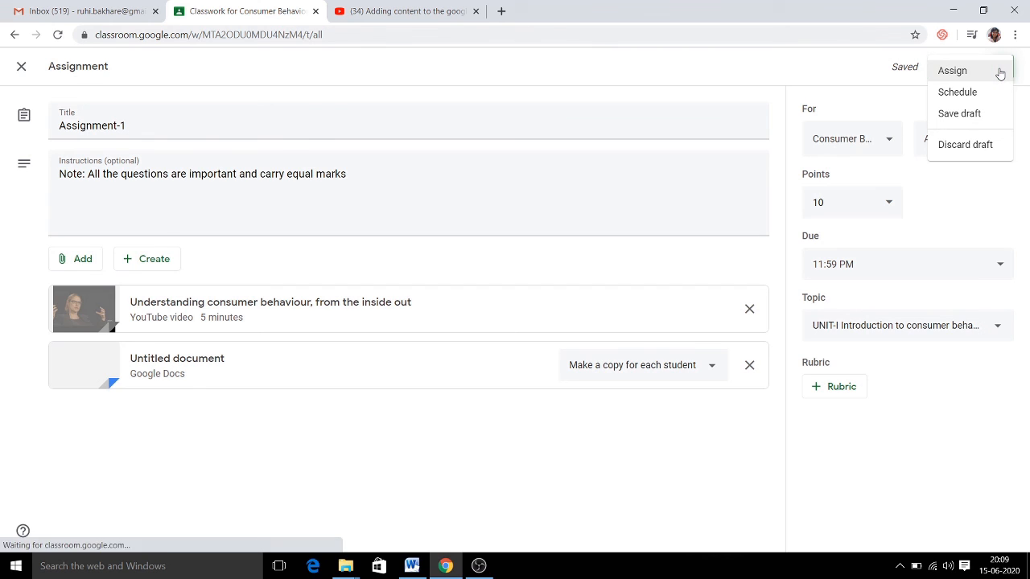
pyautogui.click(956, 77)
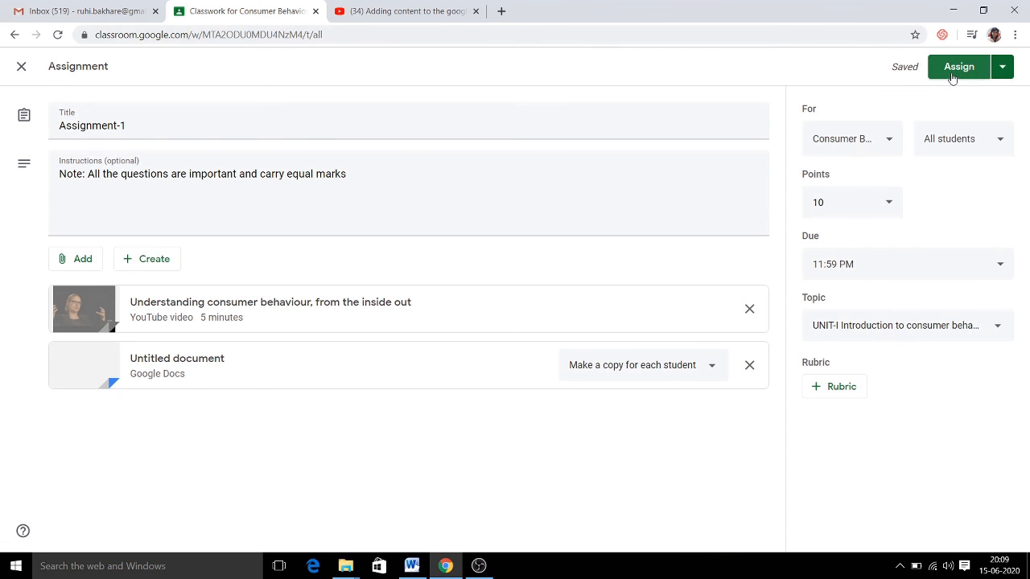
pyautogui.click(952, 75)
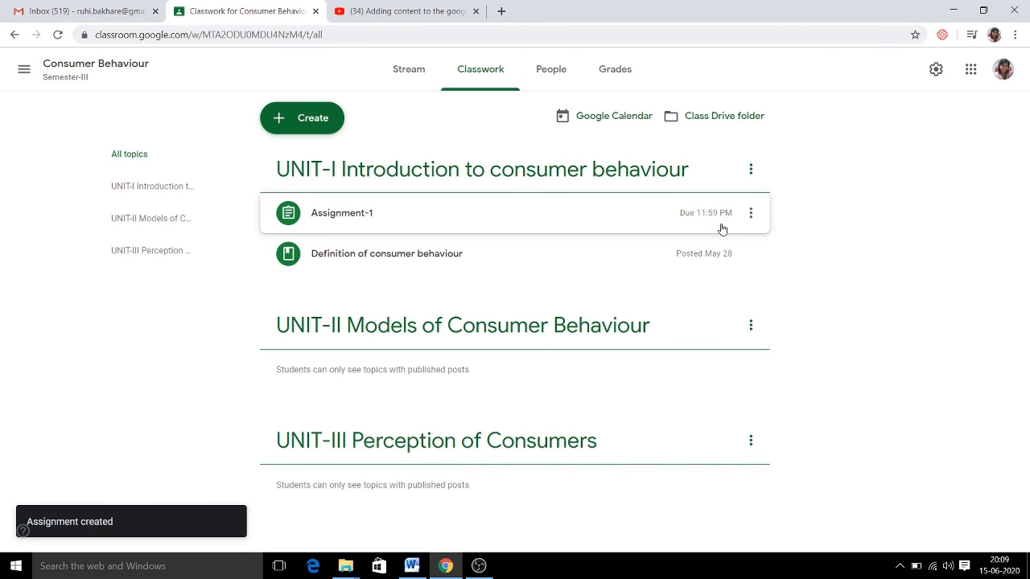
# Step: Check the assignment post in the class stream, view all upcoming work to review, and return to the stream
pyautogui.click(411, 74)
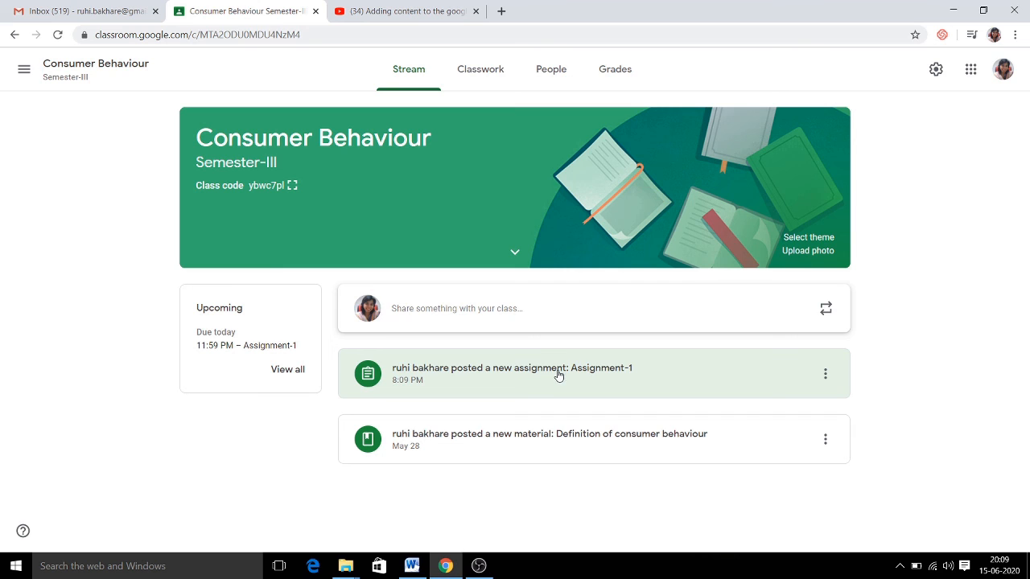
pyautogui.click(277, 371)
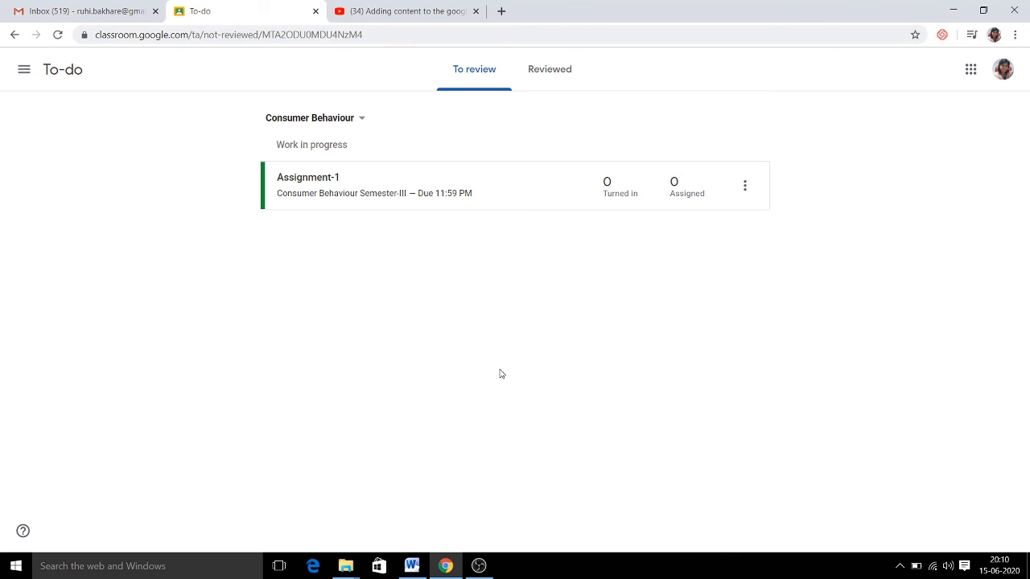
pyautogui.click(14, 36)
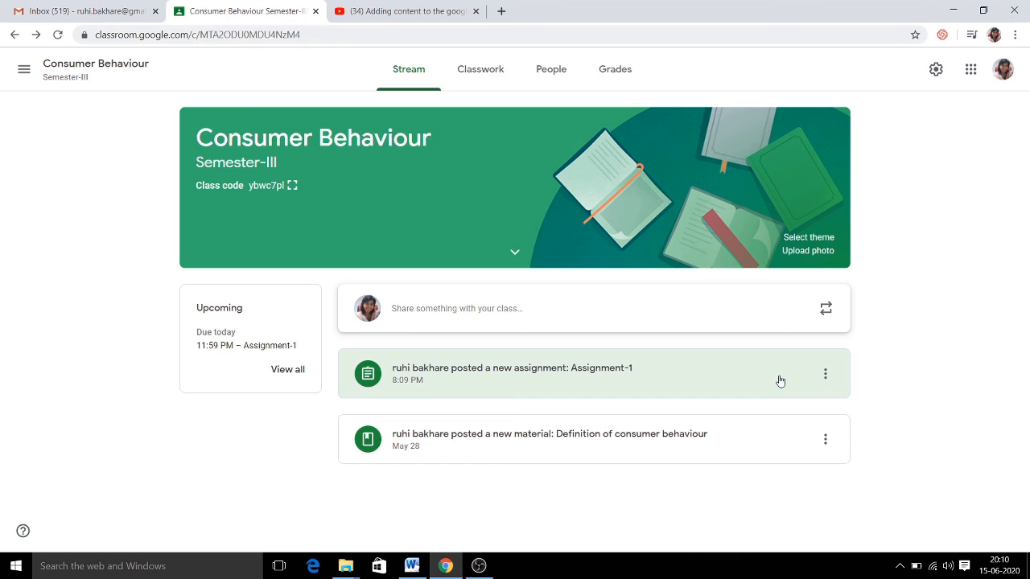
# Step: Return to the classwork and expand Assignment-1 under UNIT-I to review its instructions and attachments
pyautogui.moveTo(481, 567)
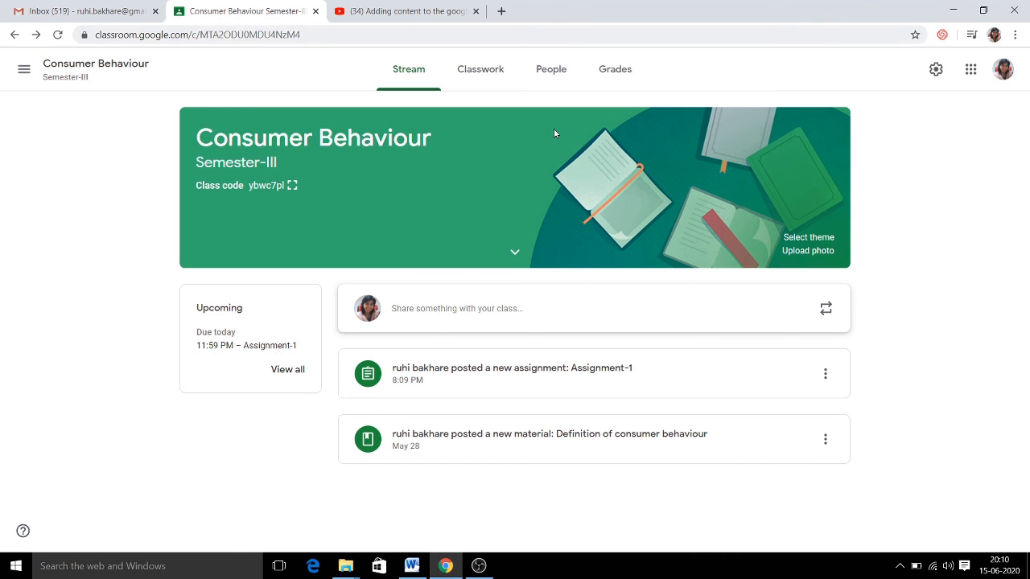
pyautogui.click(484, 69)
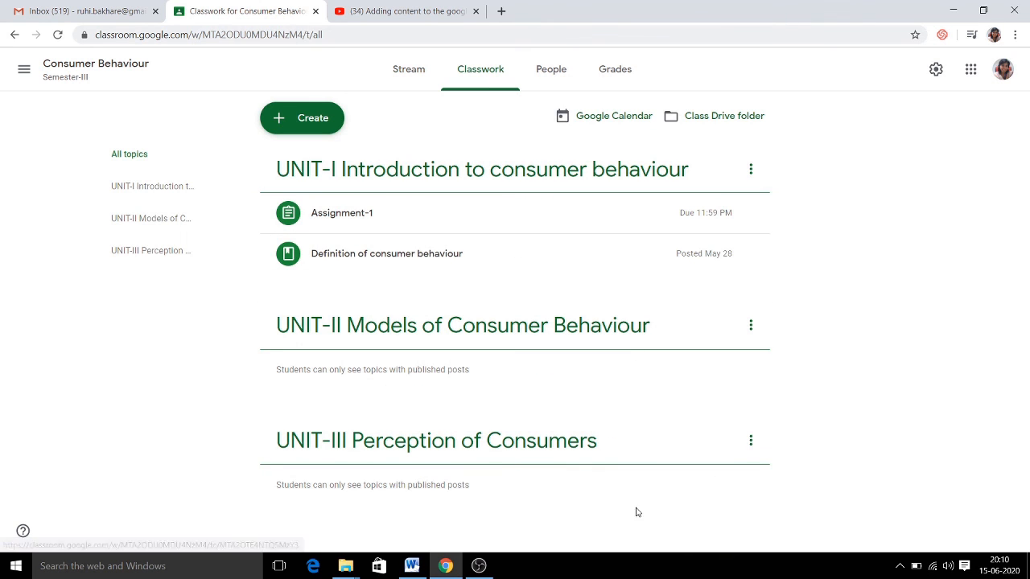
pyautogui.click(523, 223)
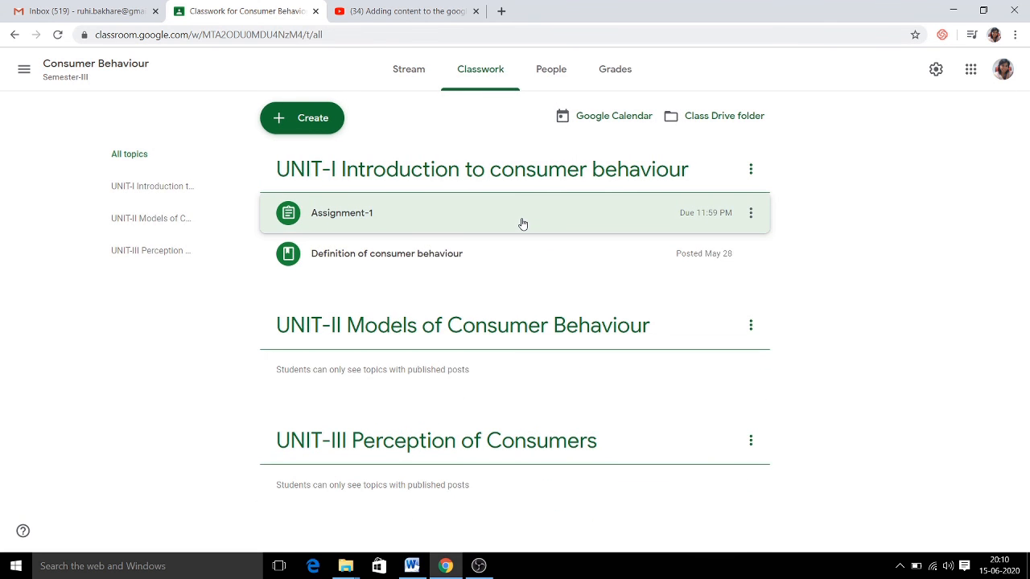
pyautogui.click(522, 223)
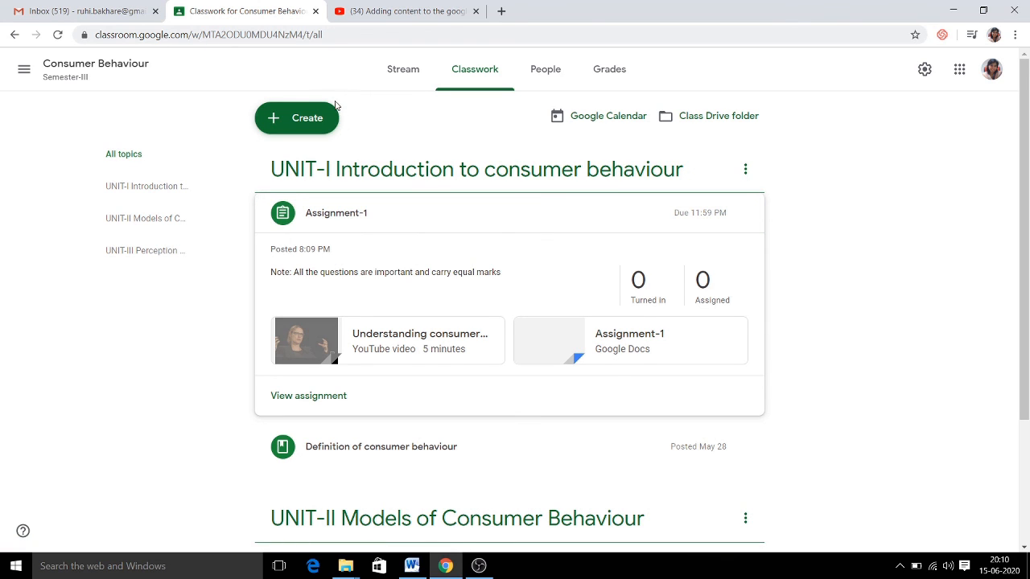
# Step: Start creating a new classwork item for the Consumer Behaviour class
pyautogui.click(291, 125)
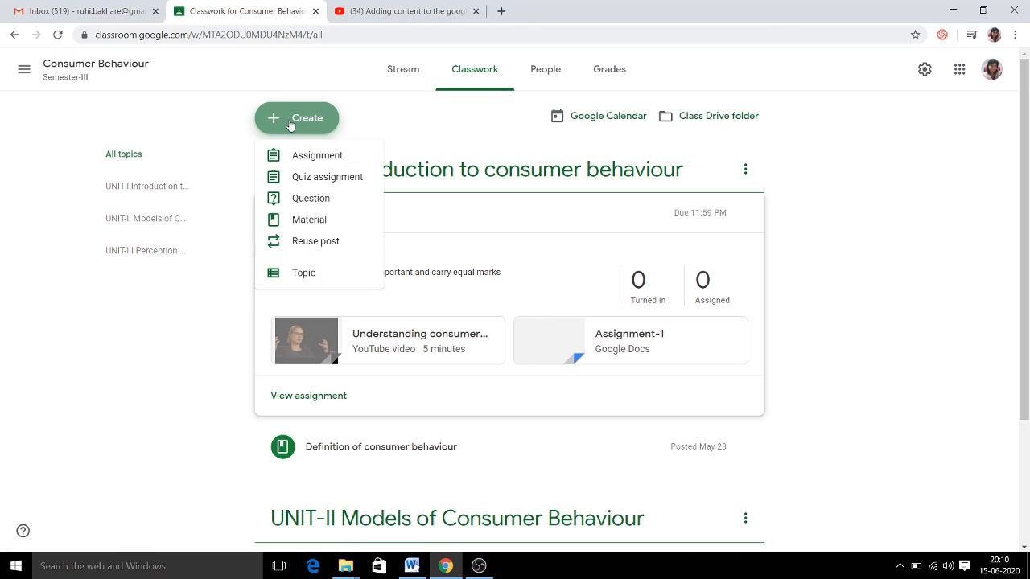